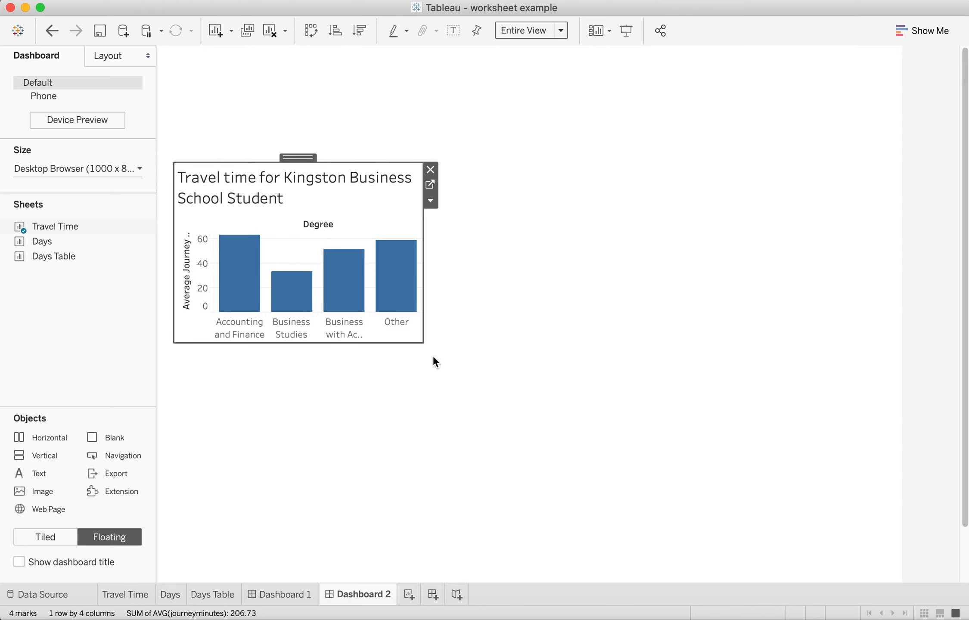
Step: Enlarge the Travel Time chart to about 463 × 315 px and place the Days pie chart beside it at about 437 × 297 px
{"action": "left_click_drag", "start_coordinate": [424, 342], "coordinate": [520, 398]}
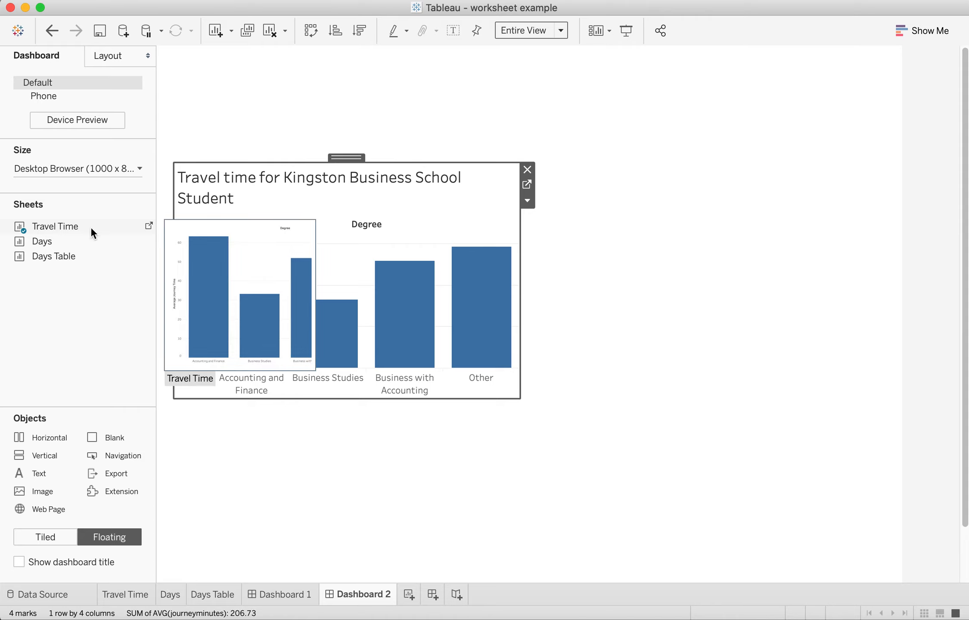
{"action": "left_click_drag", "start_coordinate": [45, 240], "coordinate": [551, 184]}
{"action": "left_click_drag", "start_coordinate": [675, 180], "coordinate": [670, 159]}
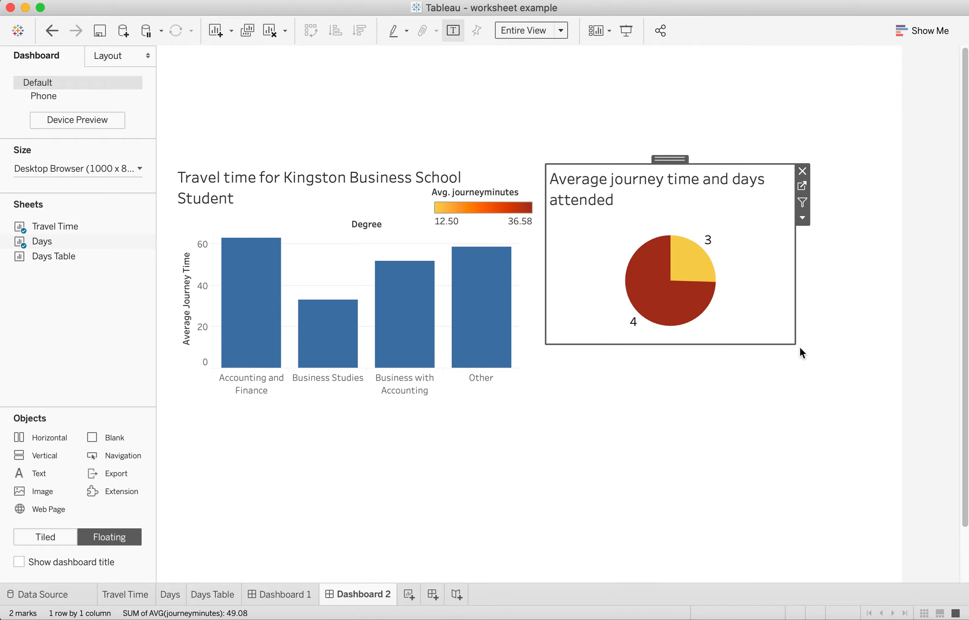
{"action": "left_click_drag", "start_coordinate": [795, 343], "coordinate": [874, 386]}
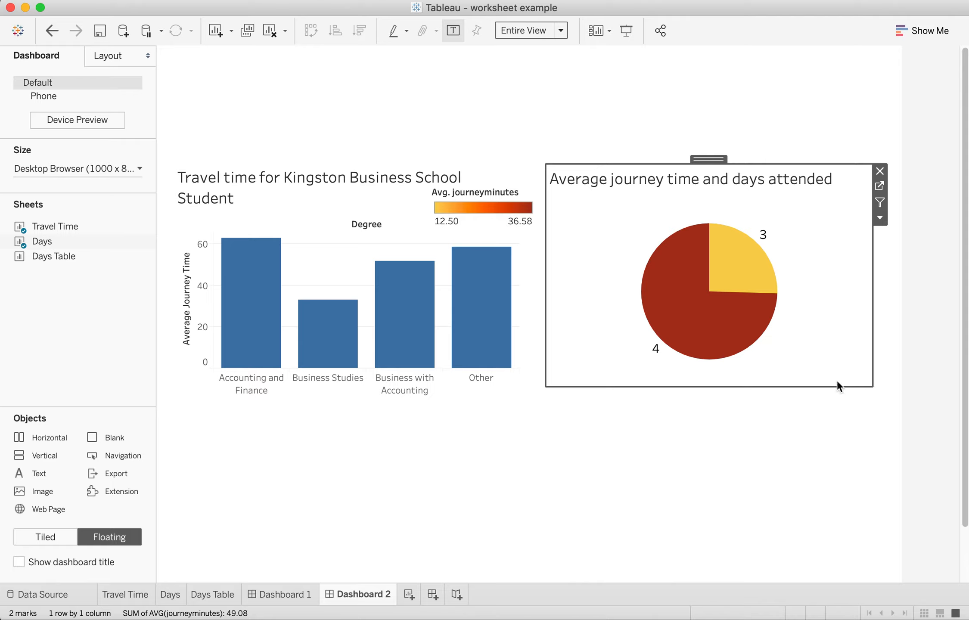
{"action": "left_click", "coordinate": [681, 427]}
Step: Add the Days Table sheet below the Travel Time chart and make it narrower and shorter
{"action": "double_click", "coordinate": [64, 255]}
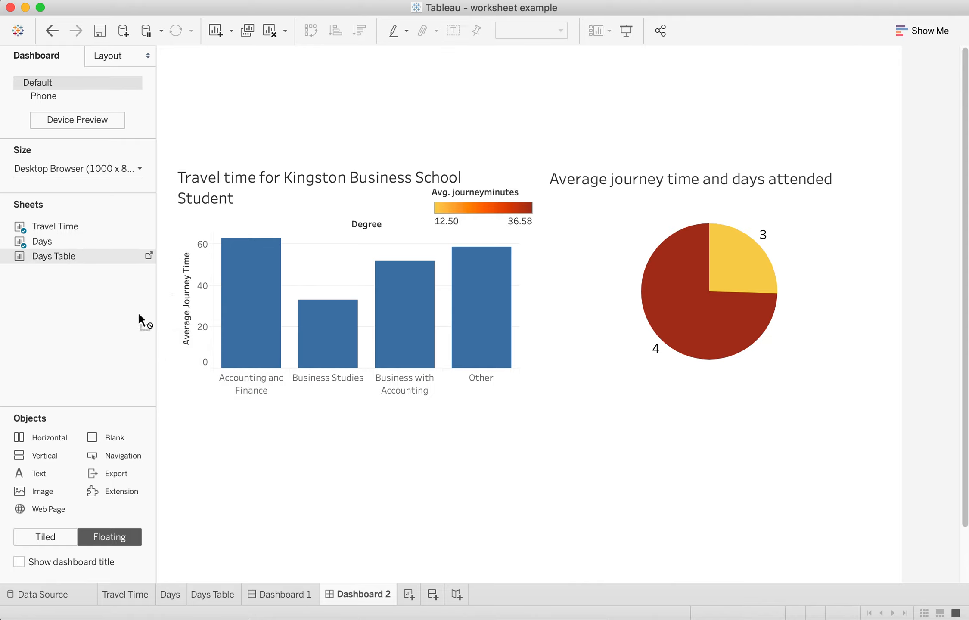
{"action": "left_click_drag", "start_coordinate": [250, 445], "coordinate": [186, 413]}
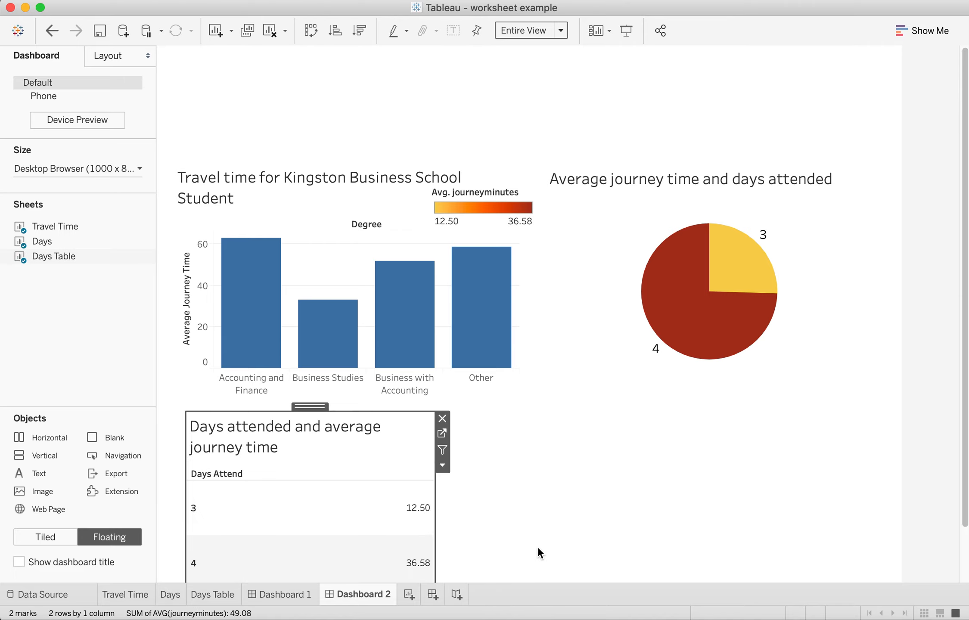
{"action": "scroll", "coordinate": [537, 547], "scroll_direction": "down", "scroll_amount": 3}
{"action": "left_click_drag", "start_coordinate": [436, 533], "coordinate": [377, 518]}
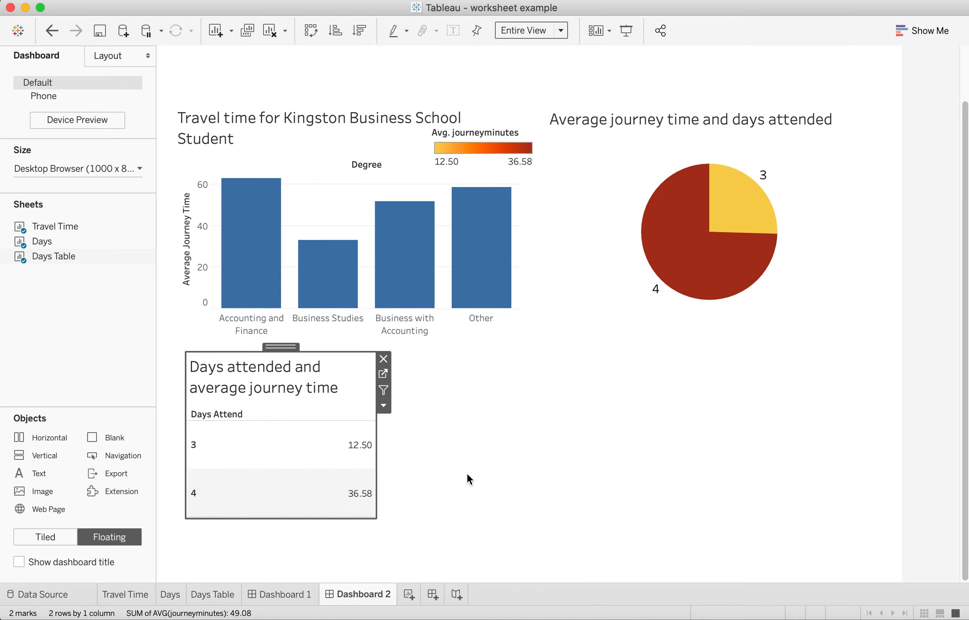
{"action": "left_click", "coordinate": [436, 469]}
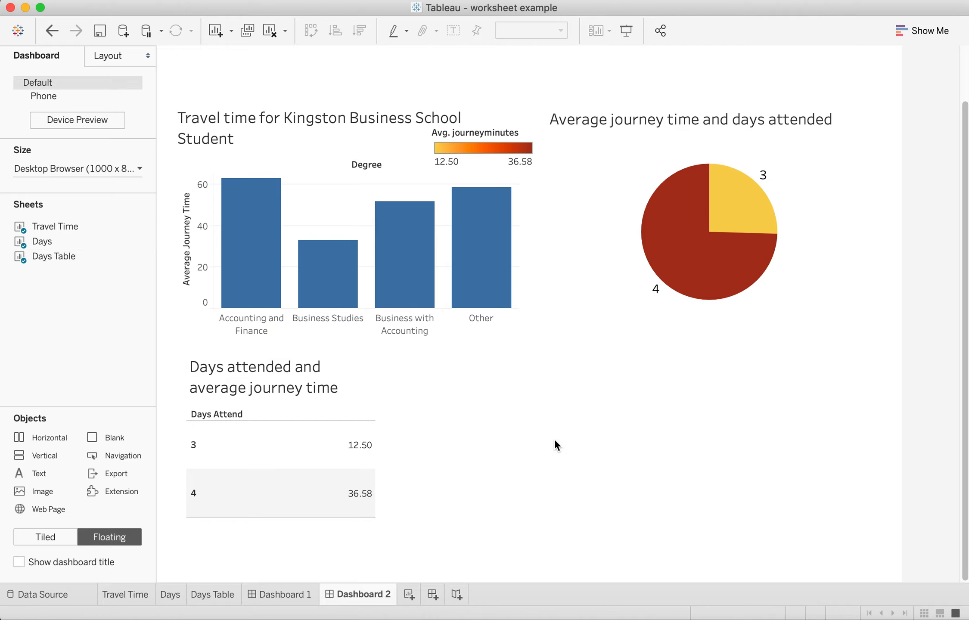
Step: Remove the Avg. journeyminutes colour legend from the dashboard
{"action": "scroll", "coordinate": [555, 444], "scroll_direction": "up", "scroll_amount": 3}
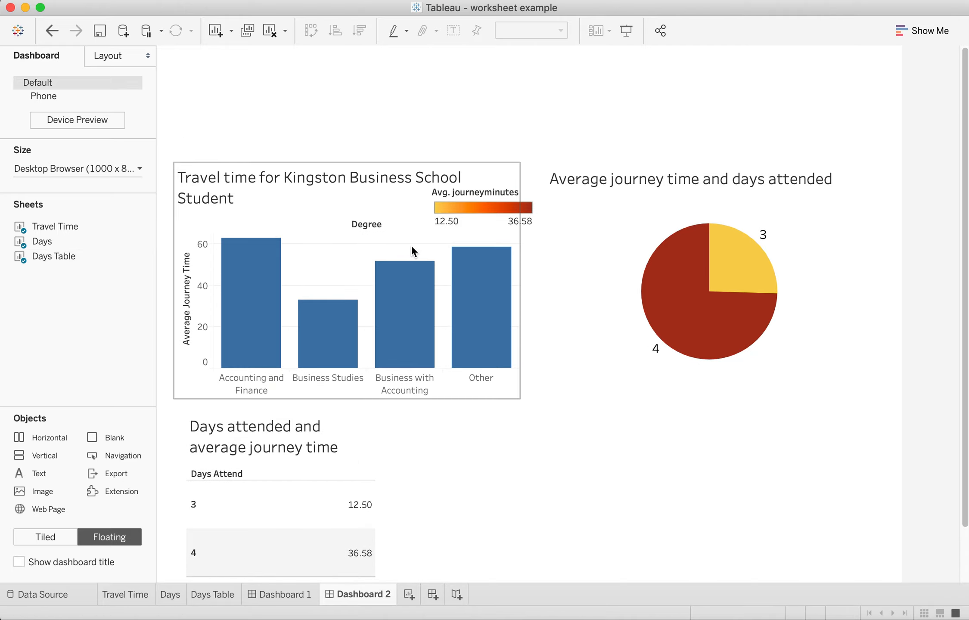
{"action": "left_click", "coordinate": [523, 204]}
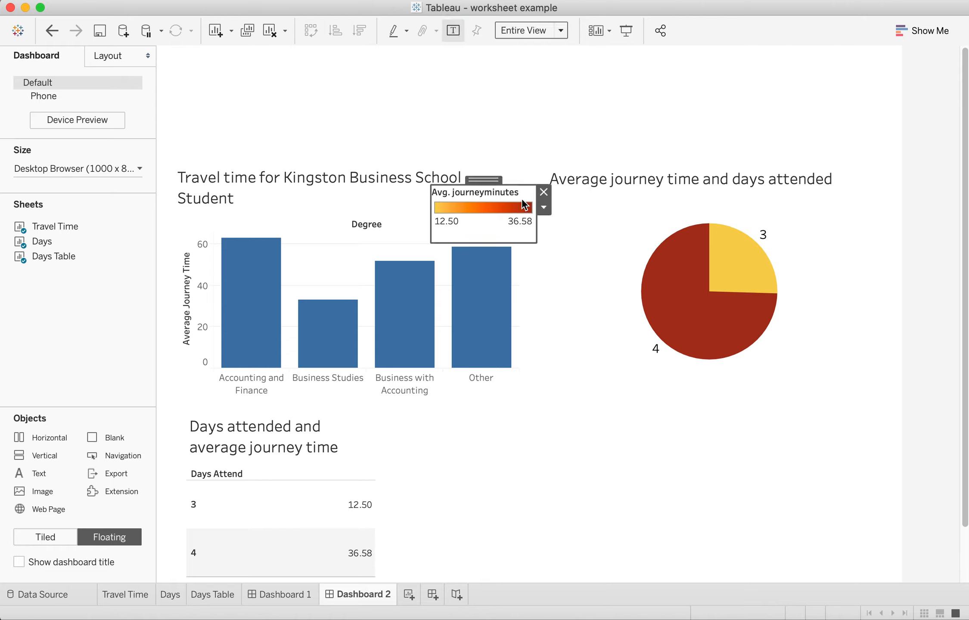
{"action": "left_click", "coordinate": [543, 192]}
Step: Use the Travel Time chart as a dashboard filter and test it with the Accounting and Finance and Business Studies bars
{"action": "left_click", "coordinate": [478, 205]}
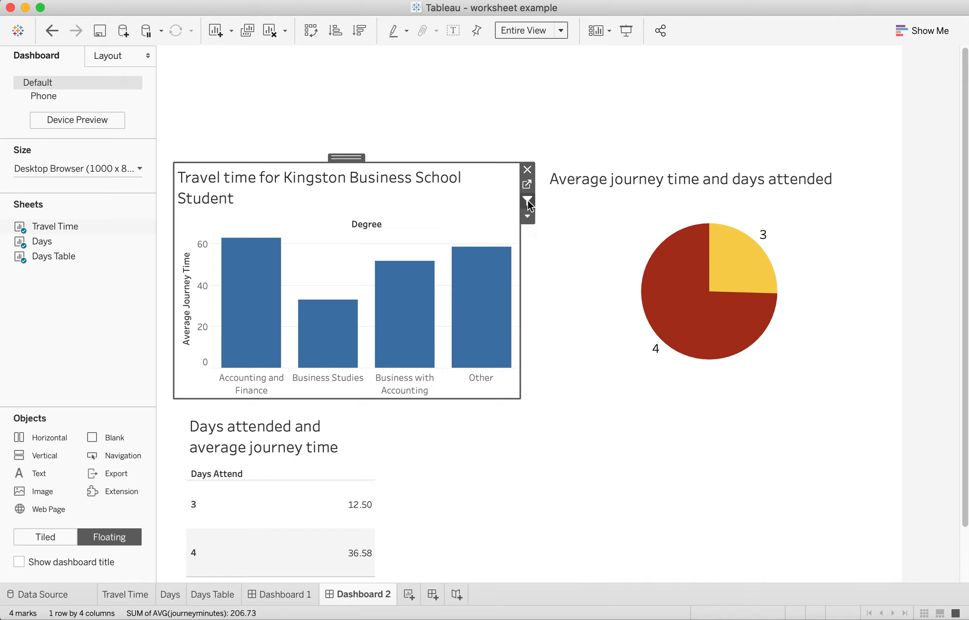
{"action": "left_click", "coordinate": [552, 446]}
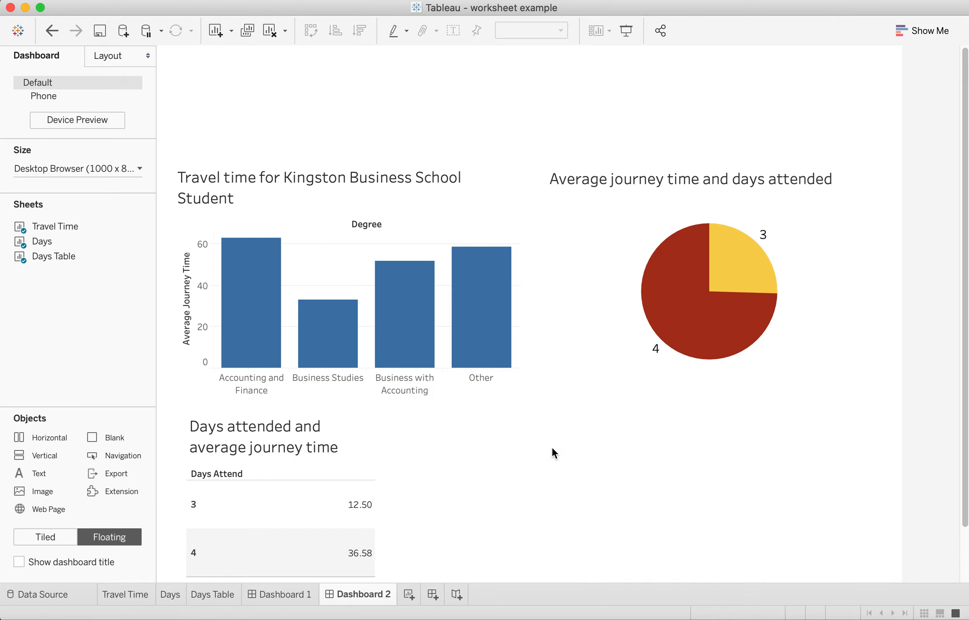
{"action": "left_click", "coordinate": [235, 286]}
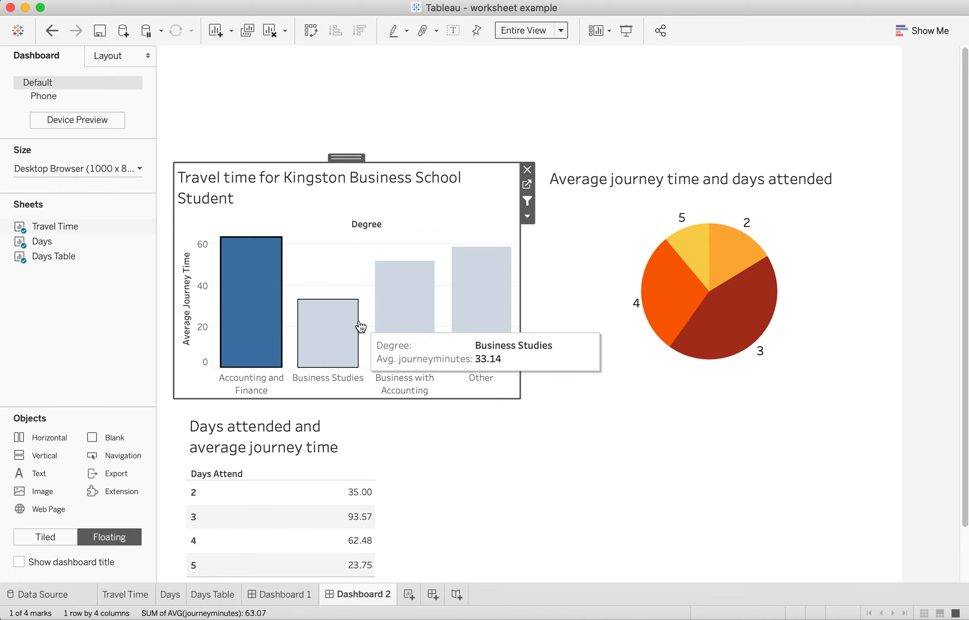
{"action": "left_click", "coordinate": [359, 328]}
{"action": "left_click", "coordinate": [576, 507]}
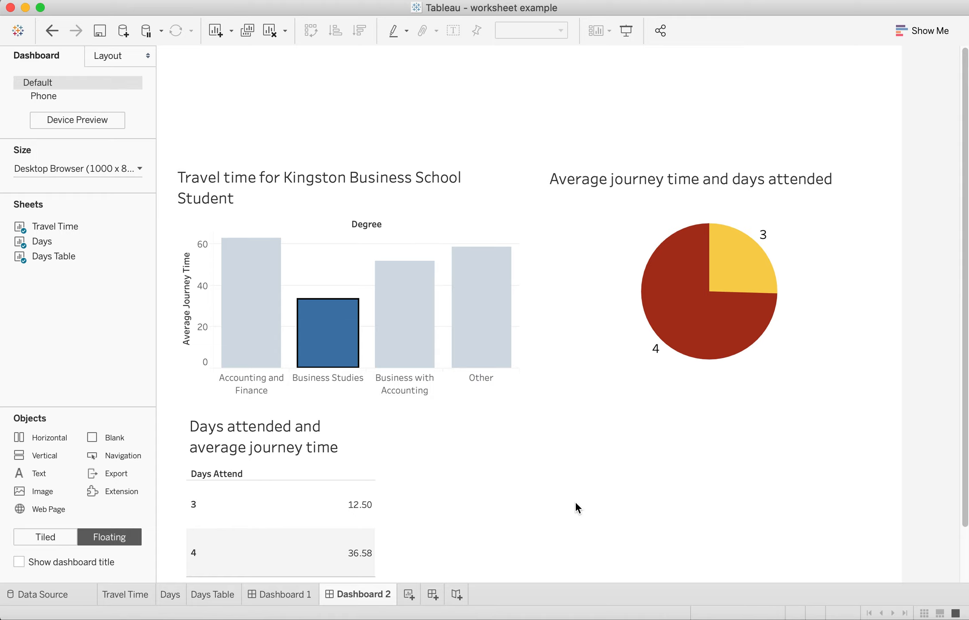
Step: Examine the layout properties of the Travel Time chart, the whole dashboard and the Days pie chart
{"action": "left_click", "coordinate": [484, 191]}
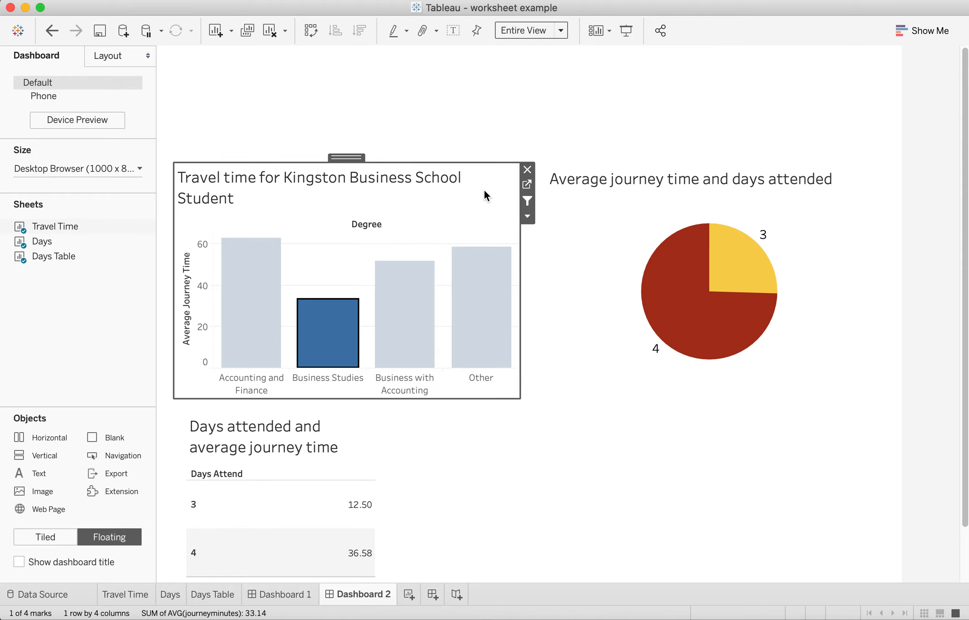
{"action": "left_click", "coordinate": [120, 58]}
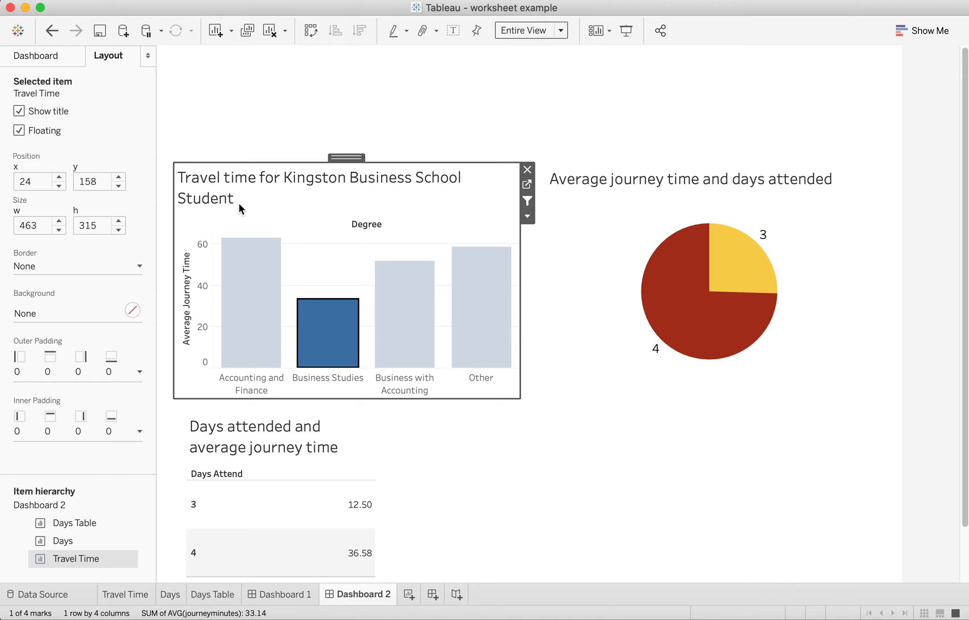
{"action": "left_click", "coordinate": [601, 487]}
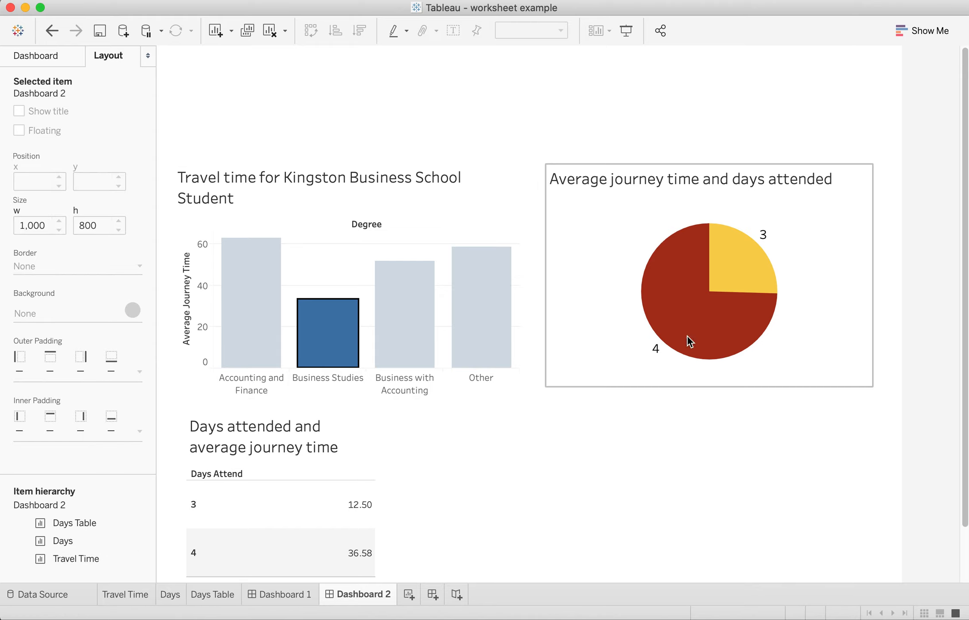
{"action": "left_click", "coordinate": [699, 305]}
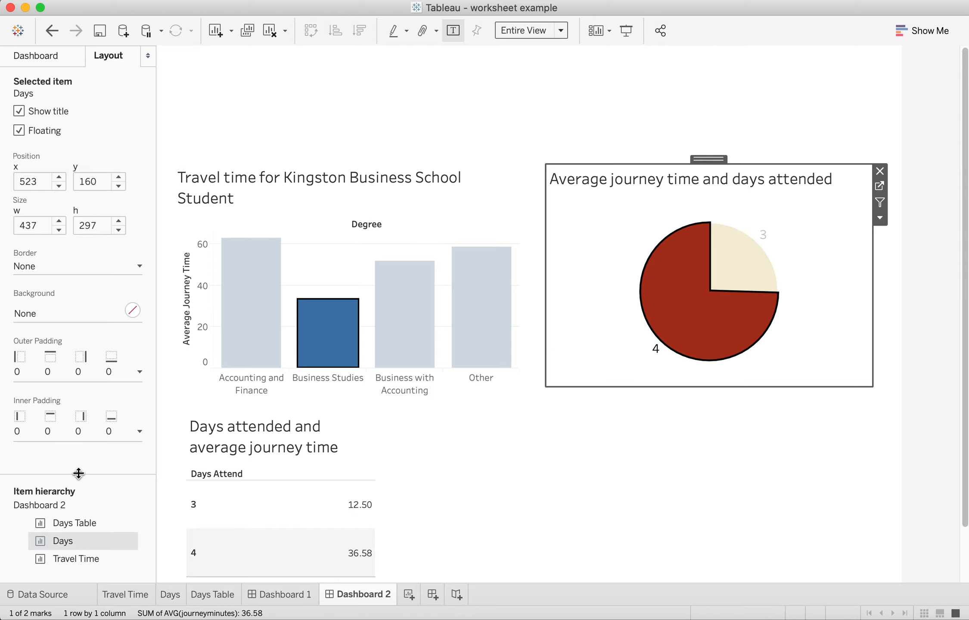
{"action": "left_click", "coordinate": [535, 509]}
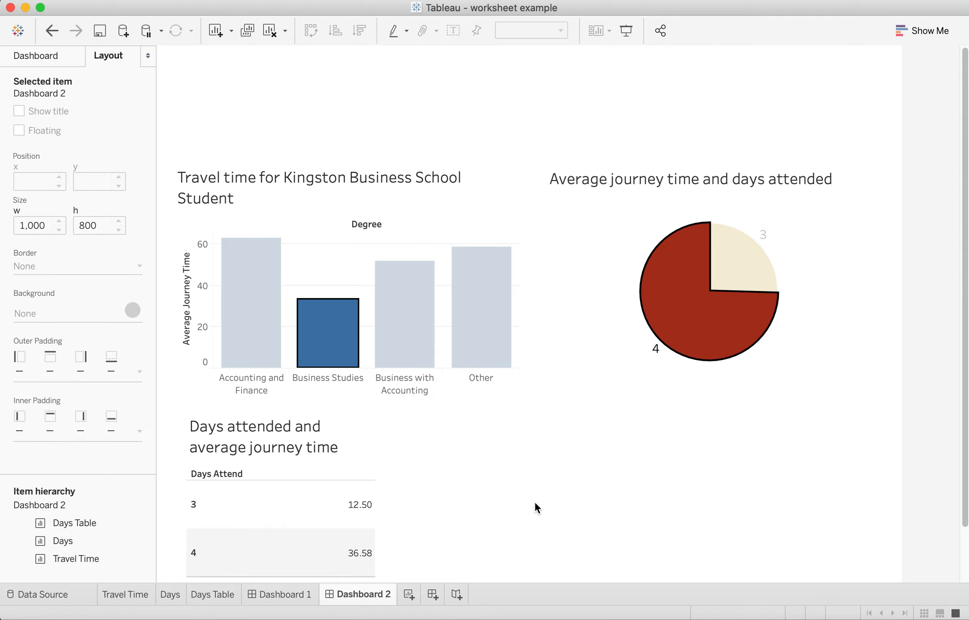
Step: Add a floating image object above the Travel Time chart using the KU Logo file from the Desktop
{"action": "left_click", "coordinate": [43, 60]}
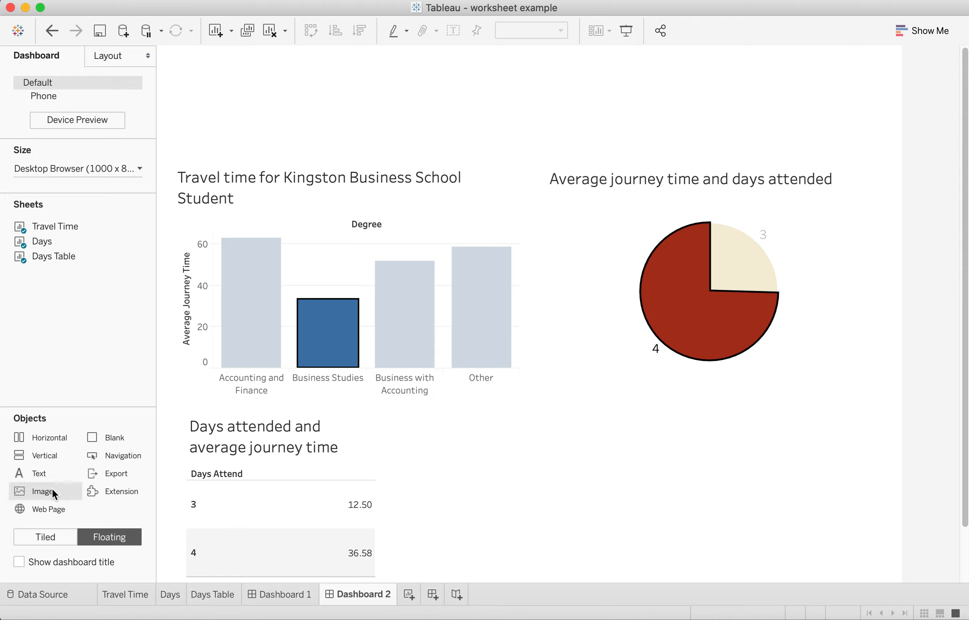
{"action": "left_click_drag", "start_coordinate": [52, 491], "coordinate": [173, 55]}
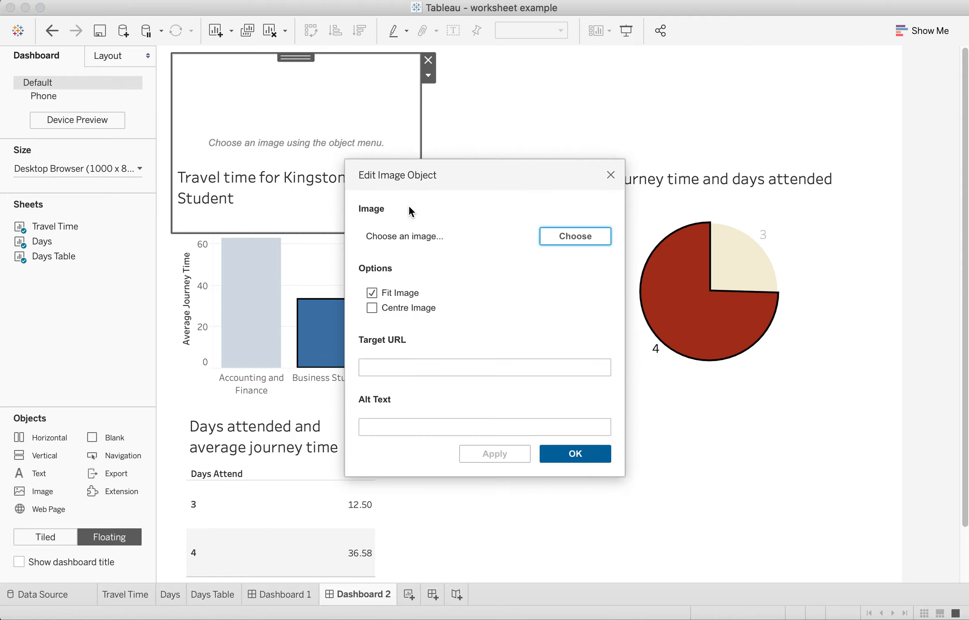
{"action": "left_click", "coordinate": [572, 234]}
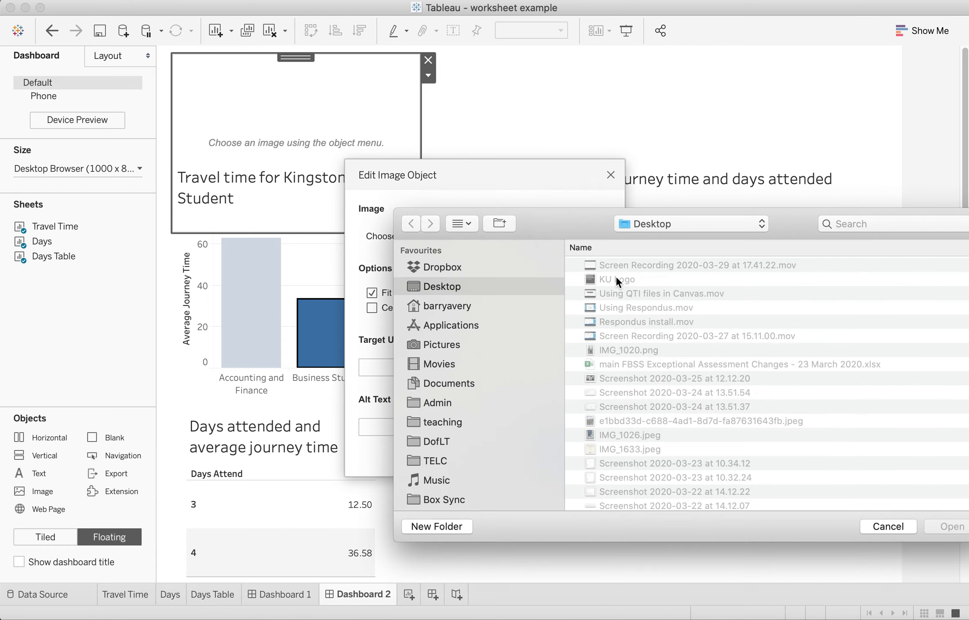
{"action": "left_click", "coordinate": [616, 280]}
{"action": "left_click", "coordinate": [951, 532]}
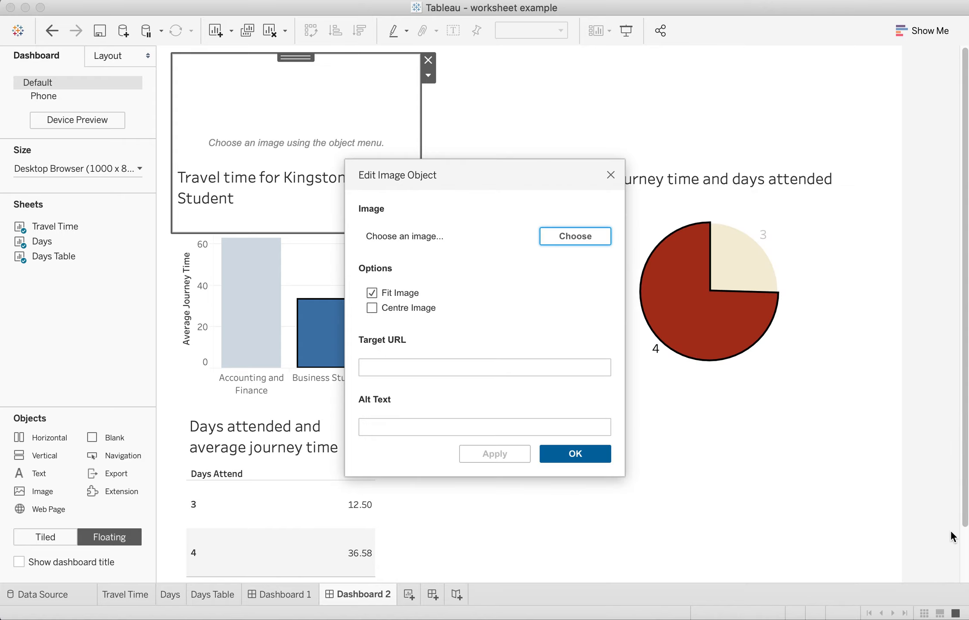
{"action": "left_click", "coordinate": [579, 458]}
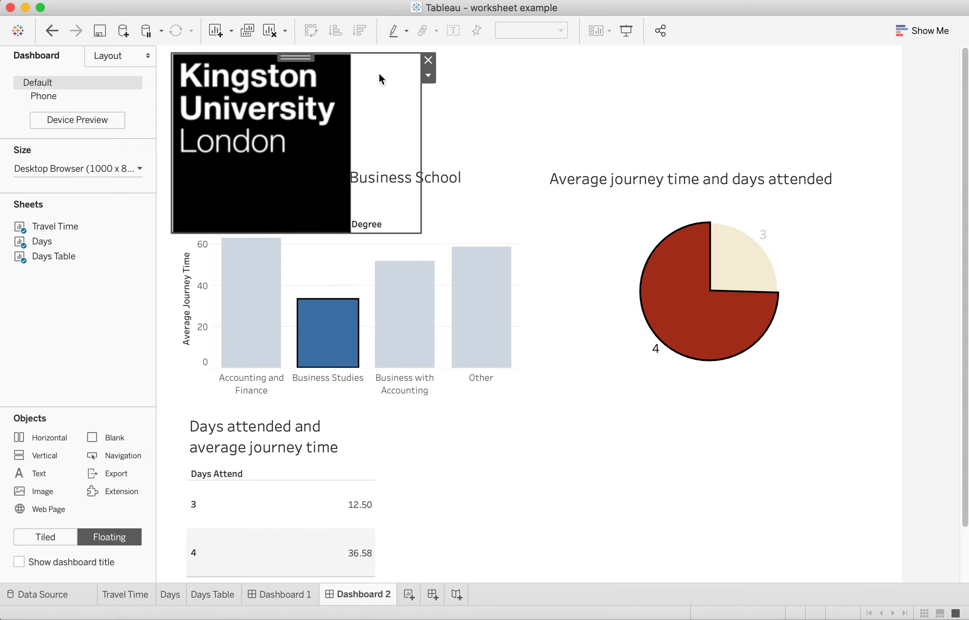
Step: Shrink the Kingston University logo and fit it in the dashboard's upper-left corner above the Travel Time chart
{"action": "left_click_drag", "start_coordinate": [304, 55], "coordinate": [614, 340]}
{"action": "left_click_drag", "start_coordinate": [729, 509], "coordinate": [649, 477]}
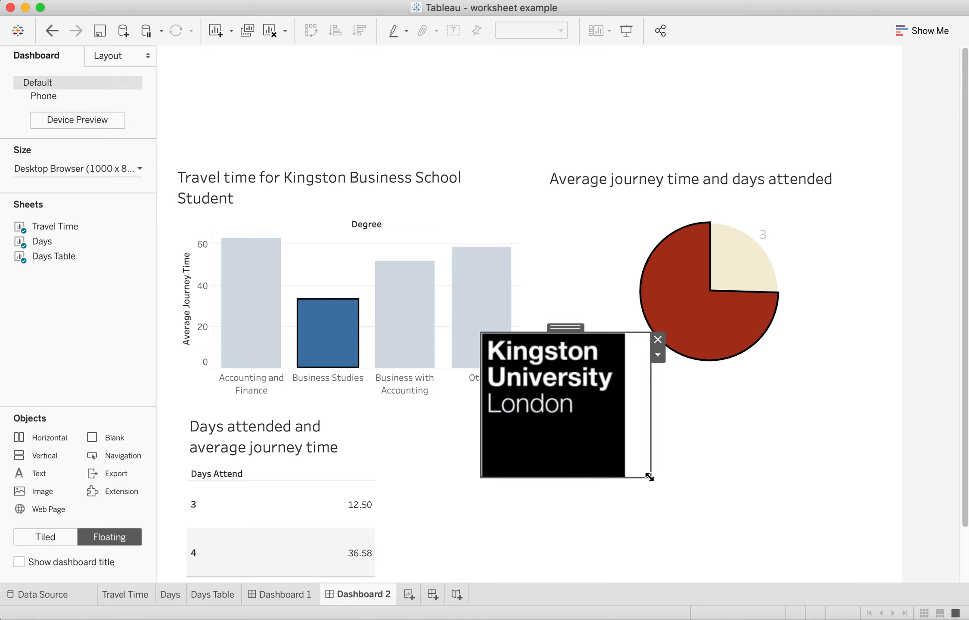
{"action": "left_click_drag", "start_coordinate": [560, 329], "coordinate": [248, 55]}
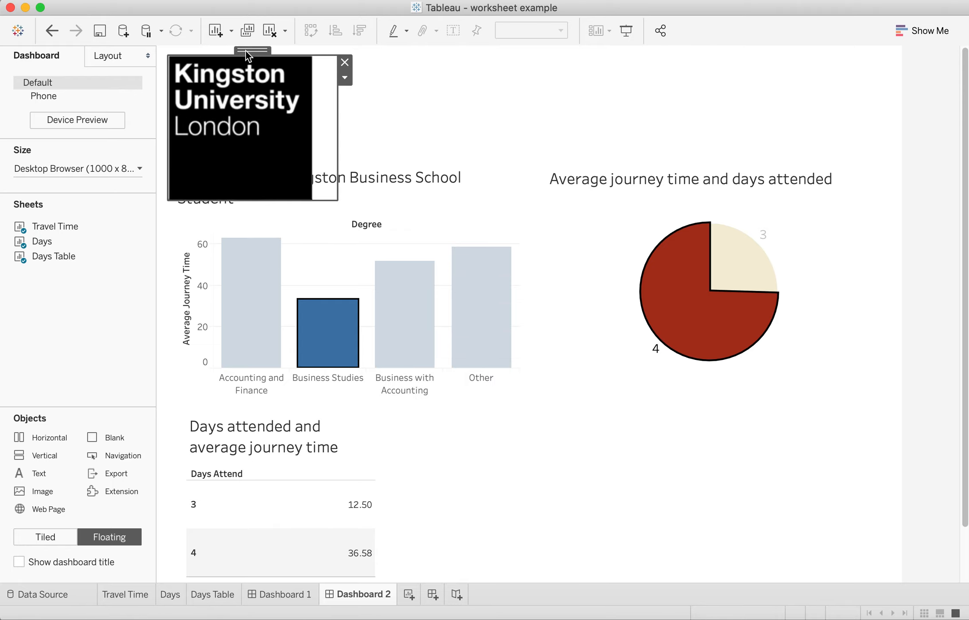
{"action": "left_click_drag", "start_coordinate": [338, 199], "coordinate": [303, 163]}
{"action": "left_click", "coordinate": [359, 148]}
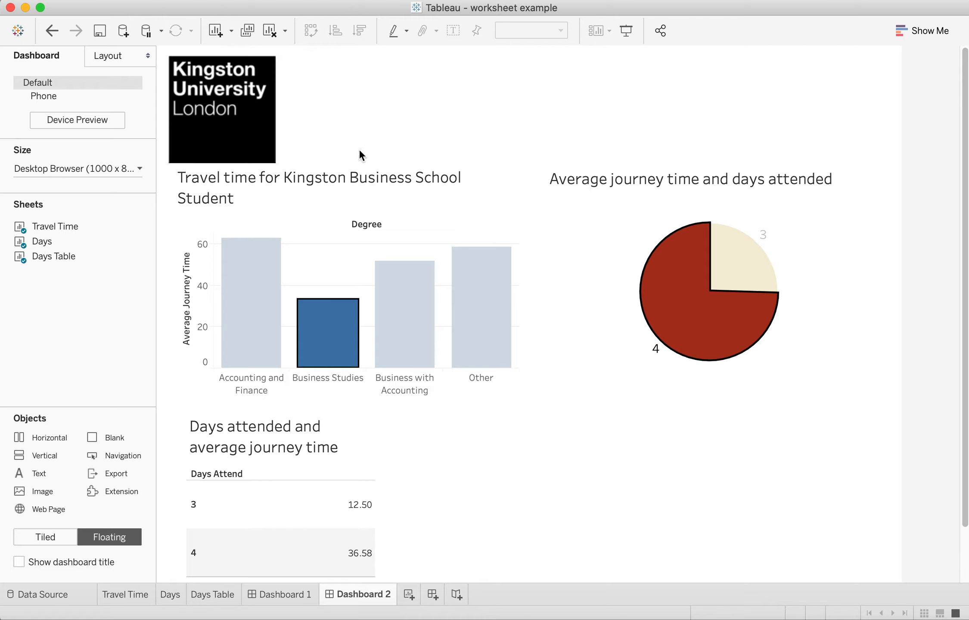
Step: Move the Days Table lower on the dashboard and clear the Business Studies selection in the Travel Time chart
{"action": "mouse_move", "coordinate": [493, 336]}
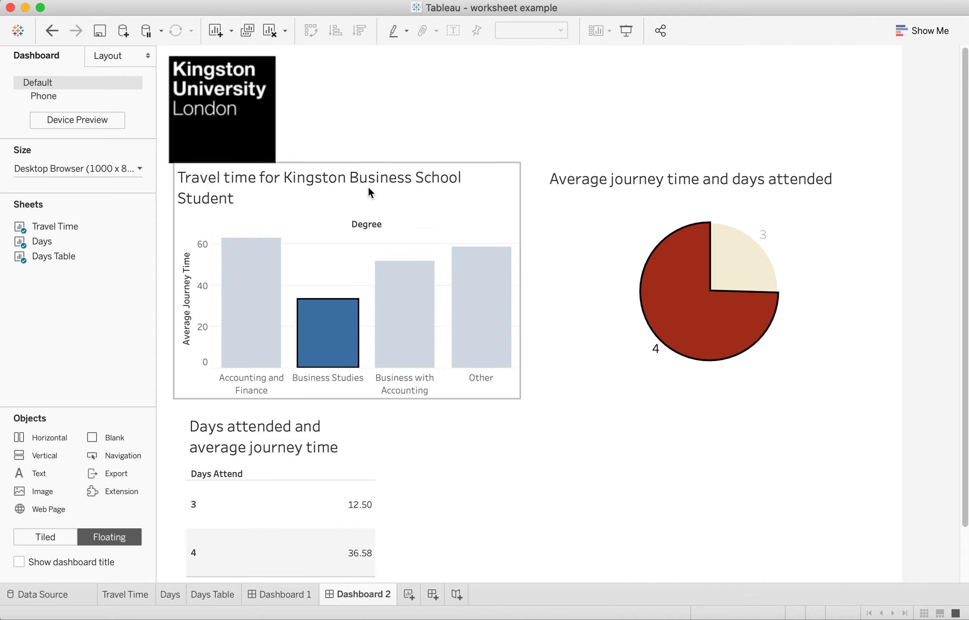
{"action": "scroll", "coordinate": [605, 370], "scroll_direction": "down", "scroll_amount": 3}
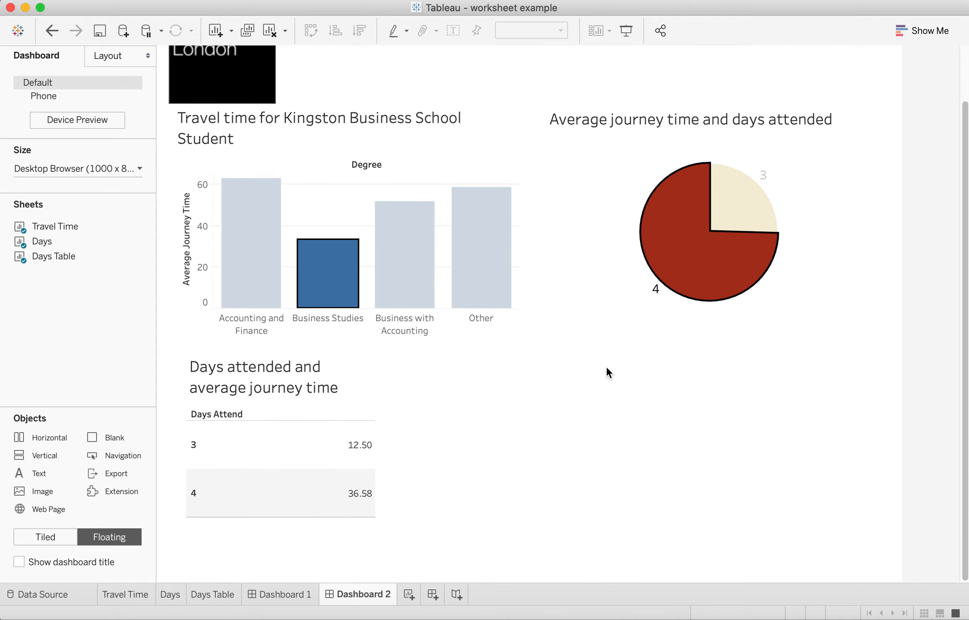
{"action": "left_click", "coordinate": [355, 400]}
{"action": "left_click_drag", "start_coordinate": [278, 350], "coordinate": [275, 381]}
{"action": "left_click", "coordinate": [314, 283]}
{"action": "left_click", "coordinate": [323, 273]}
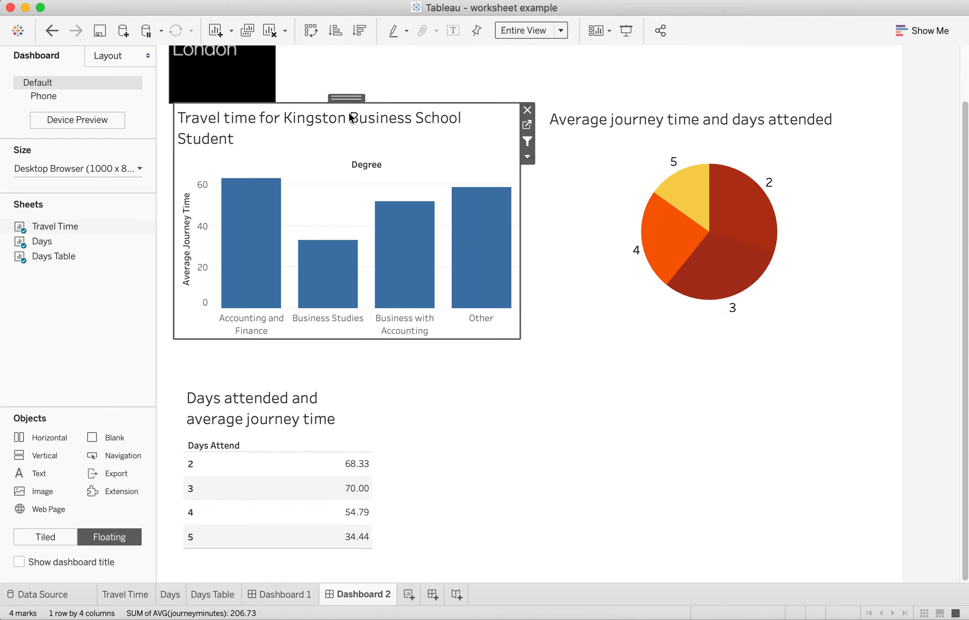
Step: Move the Travel Time chart and the Days pie chart down to leave a gap below the logo
{"action": "left_click_drag", "start_coordinate": [347, 97], "coordinate": [349, 135]}
{"action": "left_click", "coordinate": [643, 173]}
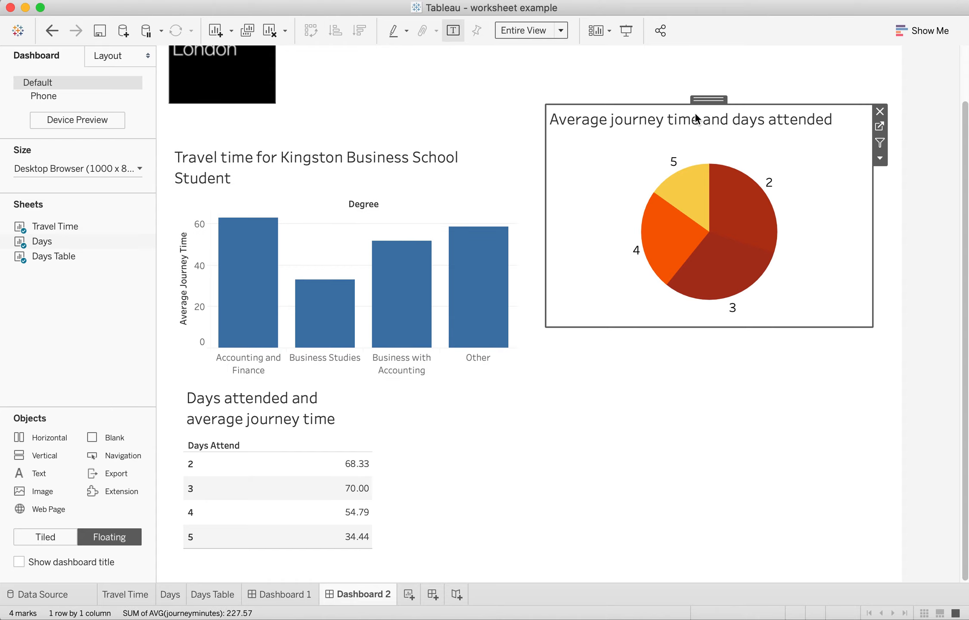
{"action": "left_click_drag", "start_coordinate": [700, 97], "coordinate": [698, 139]}
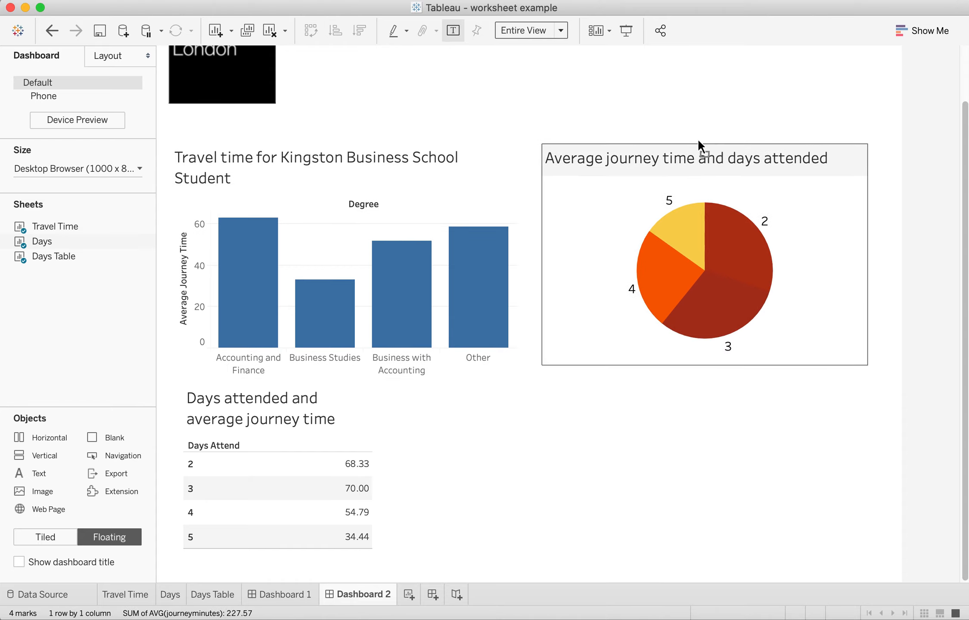
Step: Add a floating text object between the logo and the charts with the text "Our Commuter Students"
{"action": "scroll", "coordinate": [429, 98], "scroll_direction": "up", "scroll_amount": 3}
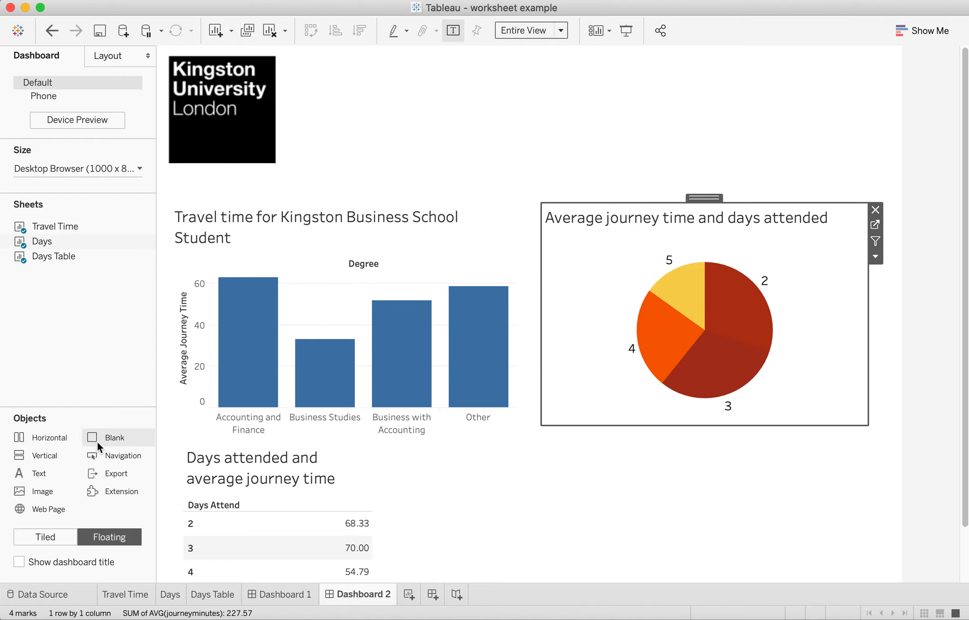
{"action": "left_click_drag", "start_coordinate": [38, 455], "coordinate": [169, 171]}
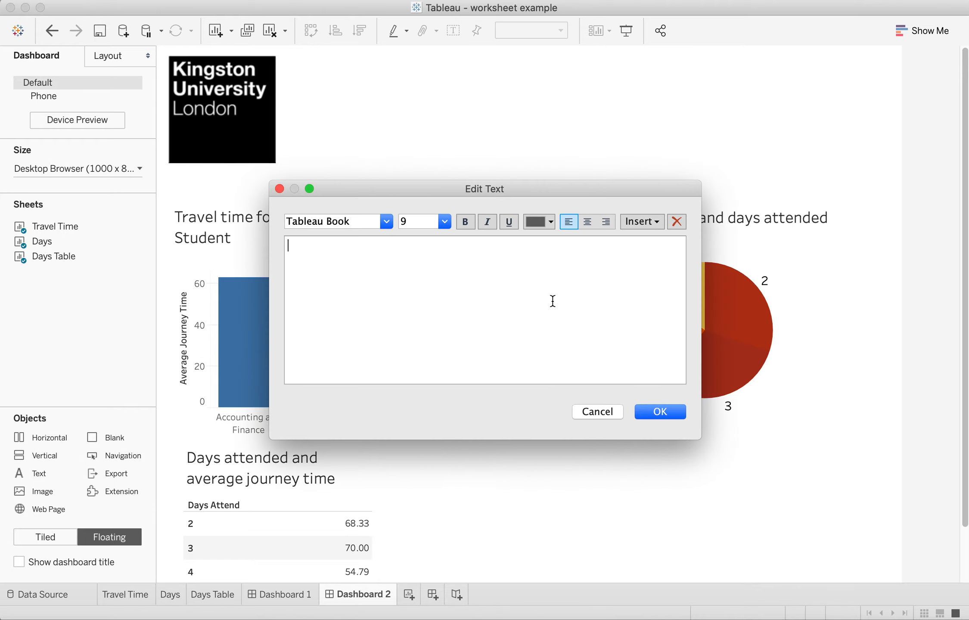
{"action": "type", "text": "Our Commuter STuden"}
{"action": "key", "text": "BackSpace"}
{"action": "type", "text": "ts"}
Step: Format the "Our Commuter Students" text as bold at size 14 and apply it to the dashboard
{"action": "left_click_drag", "start_coordinate": [404, 247], "coordinate": [288, 244]}
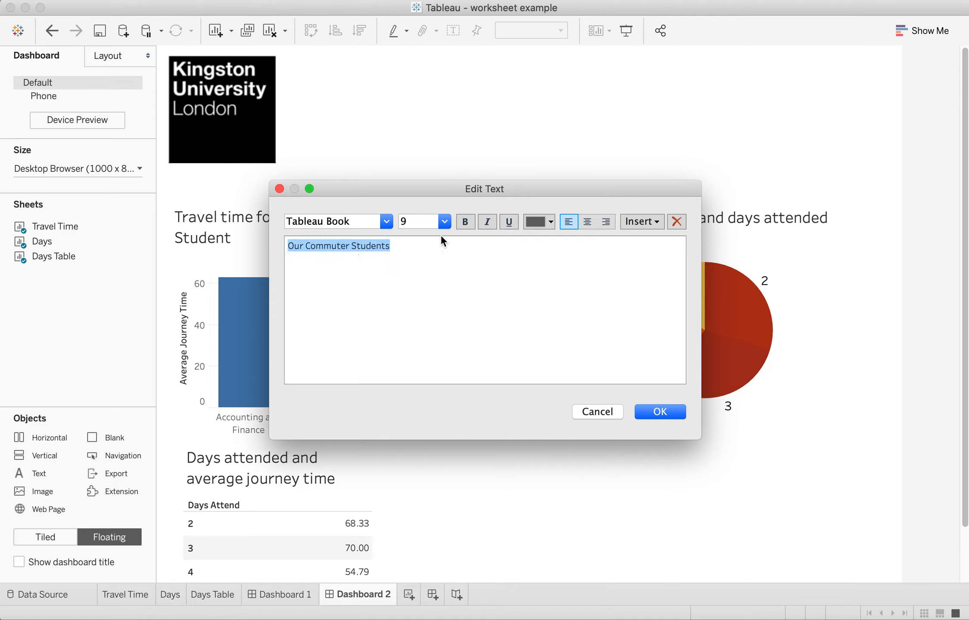
{"action": "left_click", "coordinate": [444, 221]}
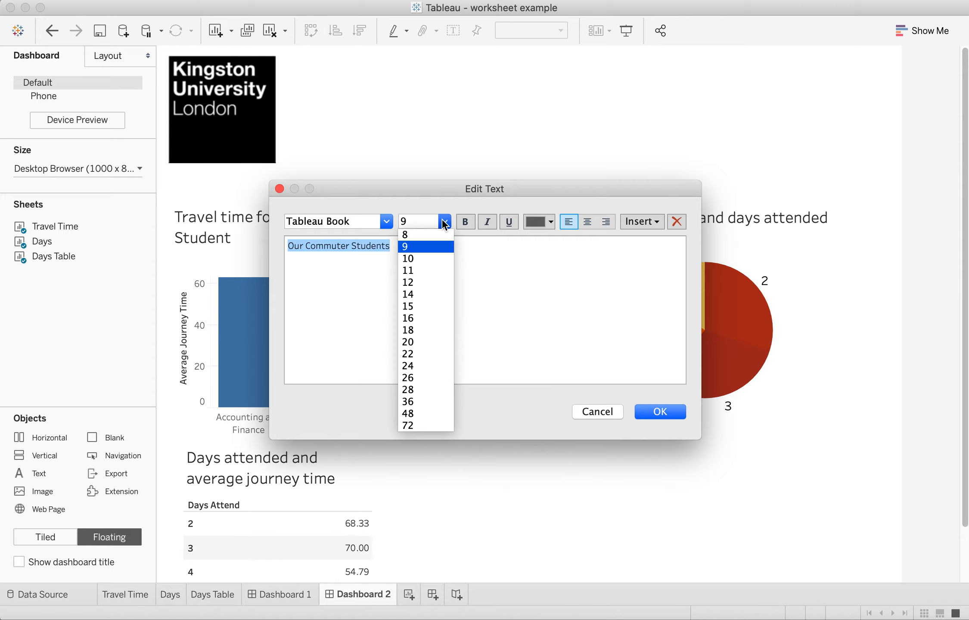
{"action": "left_click", "coordinate": [432, 293]}
{"action": "left_click", "coordinate": [466, 222]}
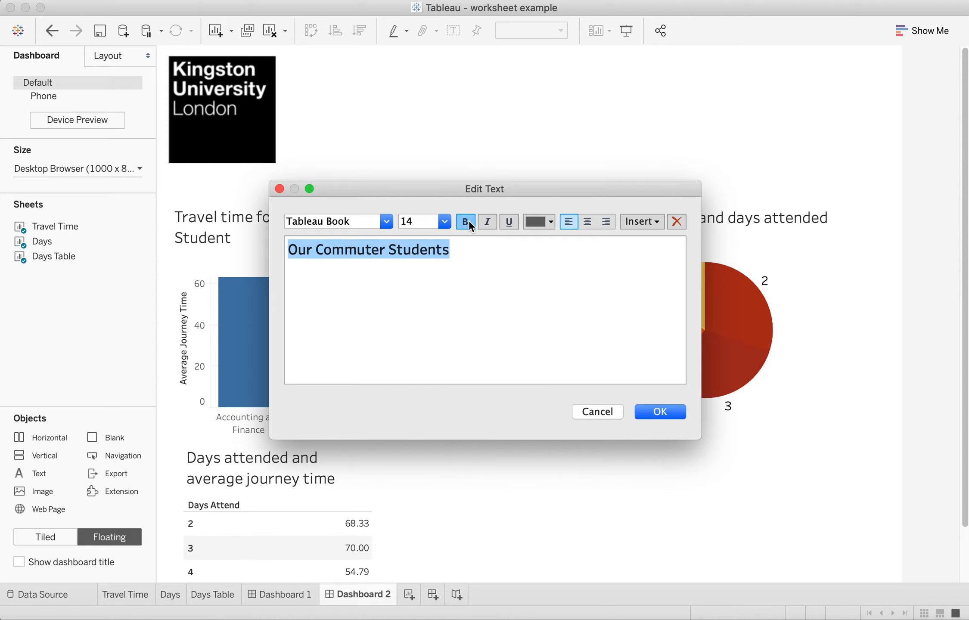
{"action": "left_click", "coordinate": [661, 411]}
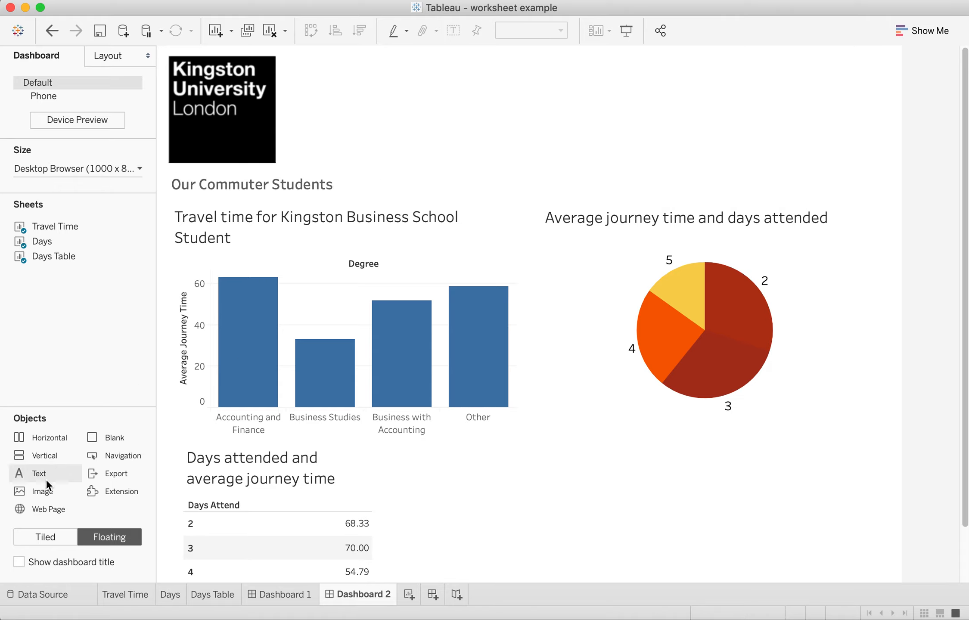
Step: Add a floating text object below the pie chart reading "A recent study into the profile of the business students" at font size 12
{"action": "left_click_drag", "start_coordinate": [43, 472], "coordinate": [490, 452]}
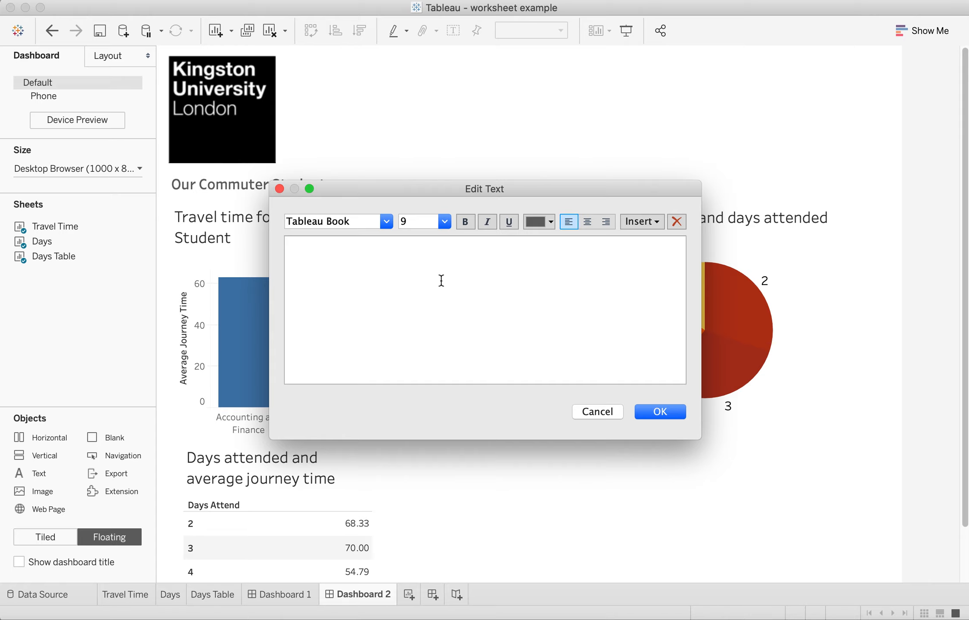
{"action": "type", "text": "A recent study into the pro"}
{"action": "type", "text": "file"}
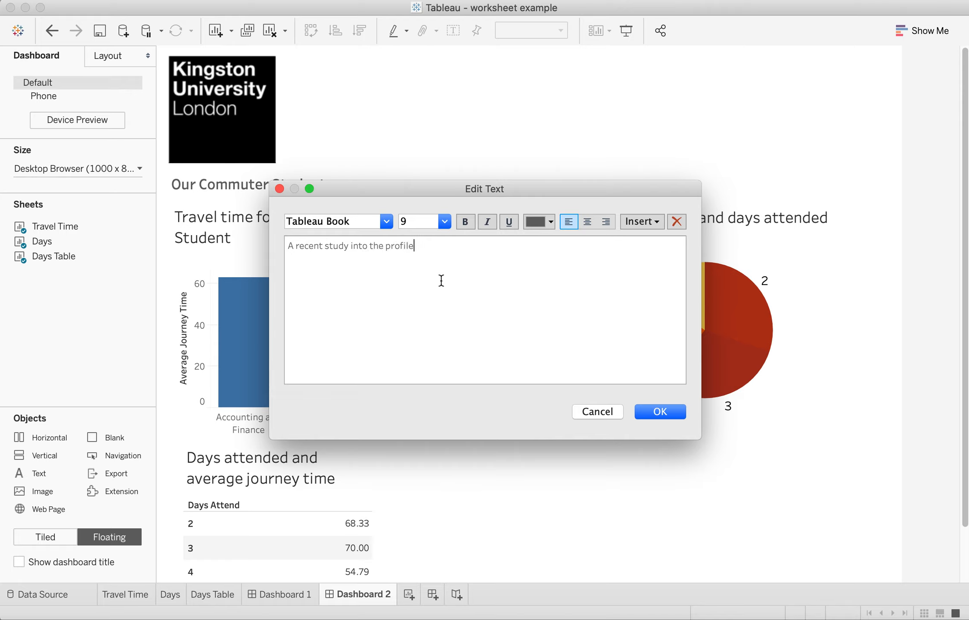
{"action": "type", "text": " of the business students"}
{"action": "left_click_drag", "start_coordinate": [526, 246], "coordinate": [278, 249]}
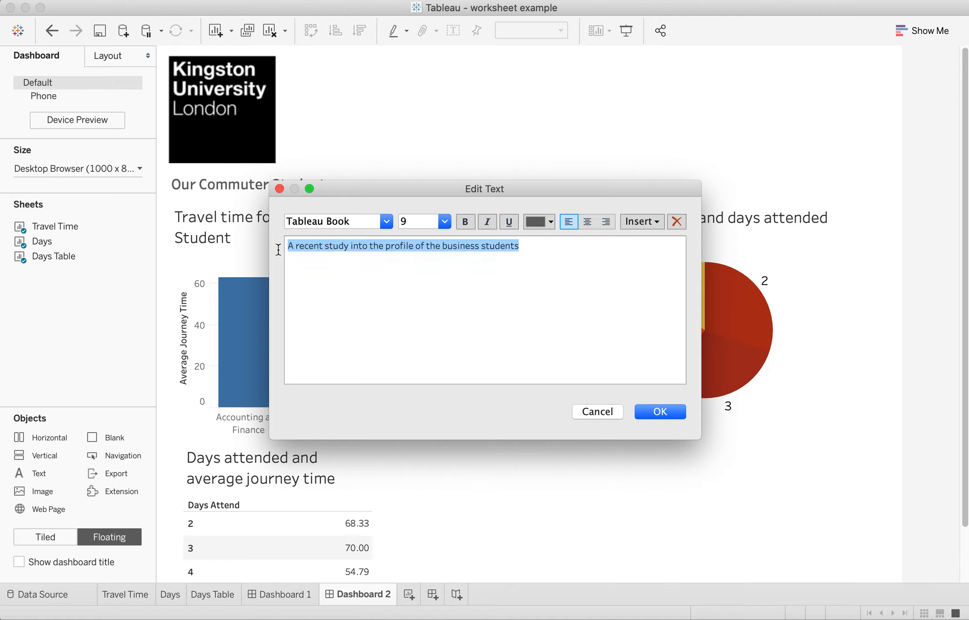
{"action": "left_click", "coordinate": [444, 222]}
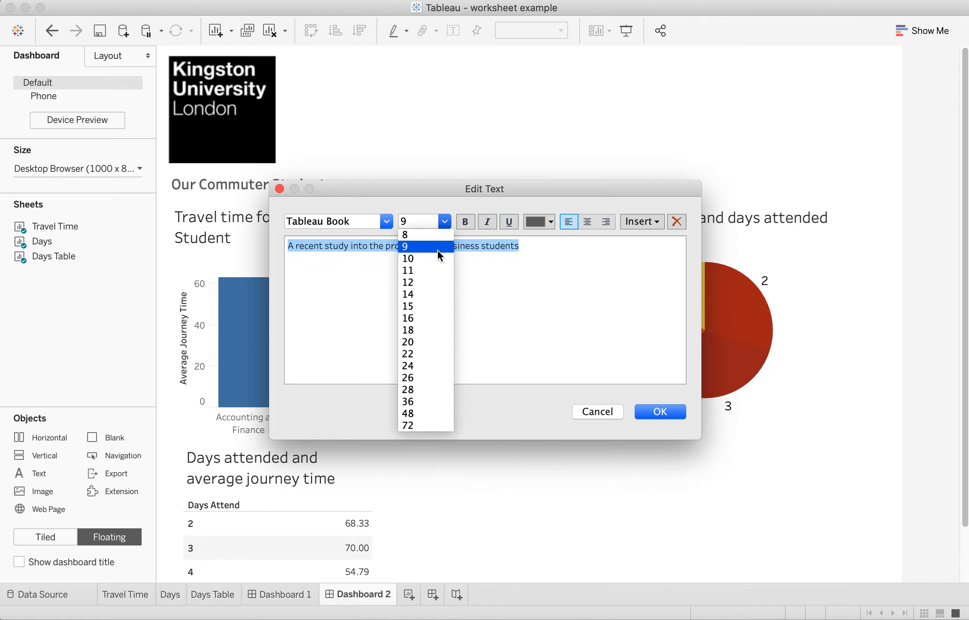
{"action": "left_click", "coordinate": [431, 283]}
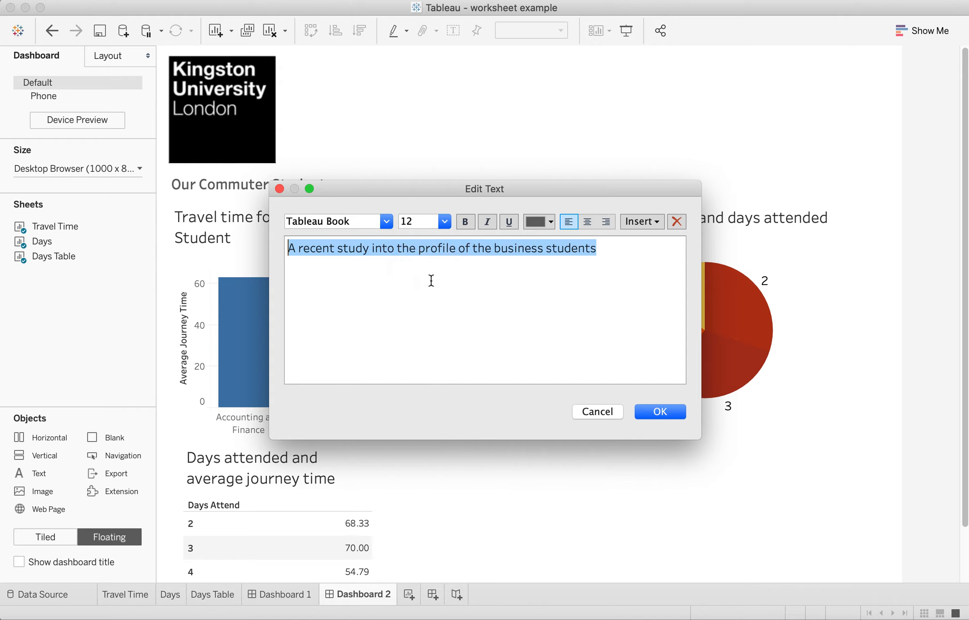
{"action": "left_click", "coordinate": [670, 415]}
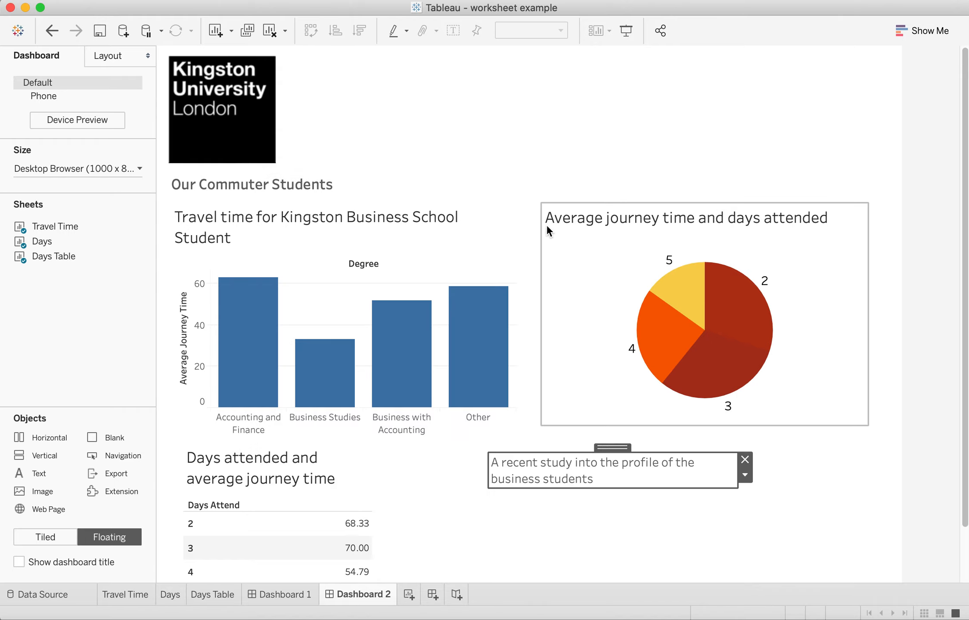
Step: Widen the study text box to fit one line, reduce its height and place it directly below the "Our Commuter Students" heading
{"action": "left_click_drag", "start_coordinate": [737, 489], "coordinate": [878, 504]}
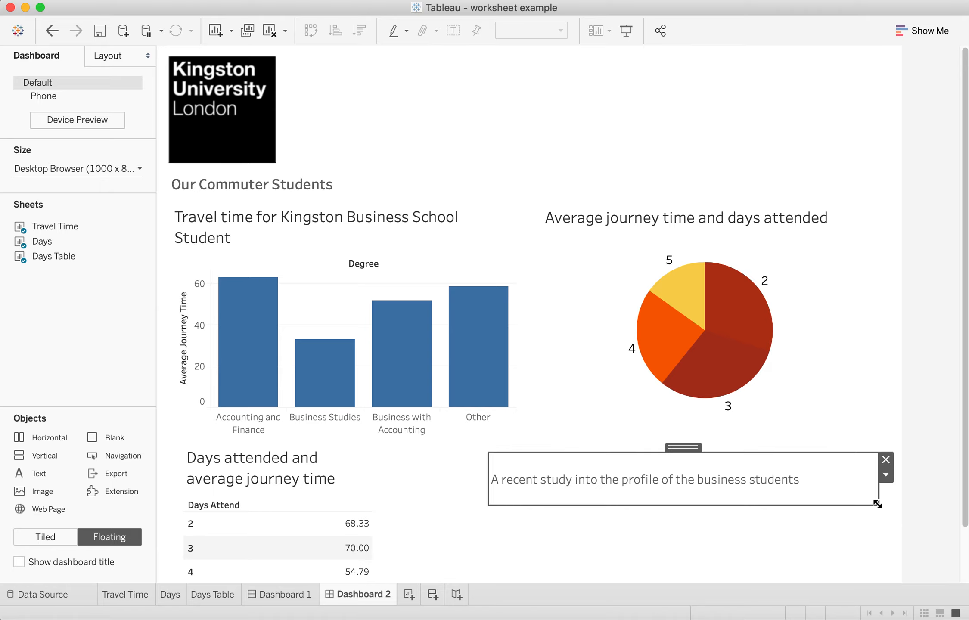
{"action": "left_click", "coordinate": [888, 476]}
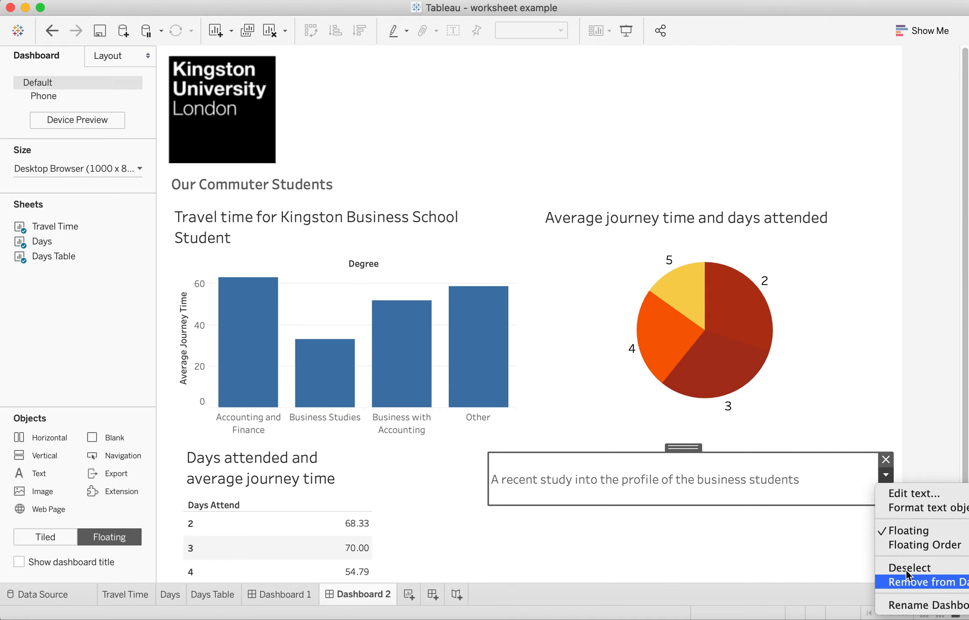
{"action": "left_click", "coordinate": [732, 526]}
{"action": "left_click", "coordinate": [700, 537]}
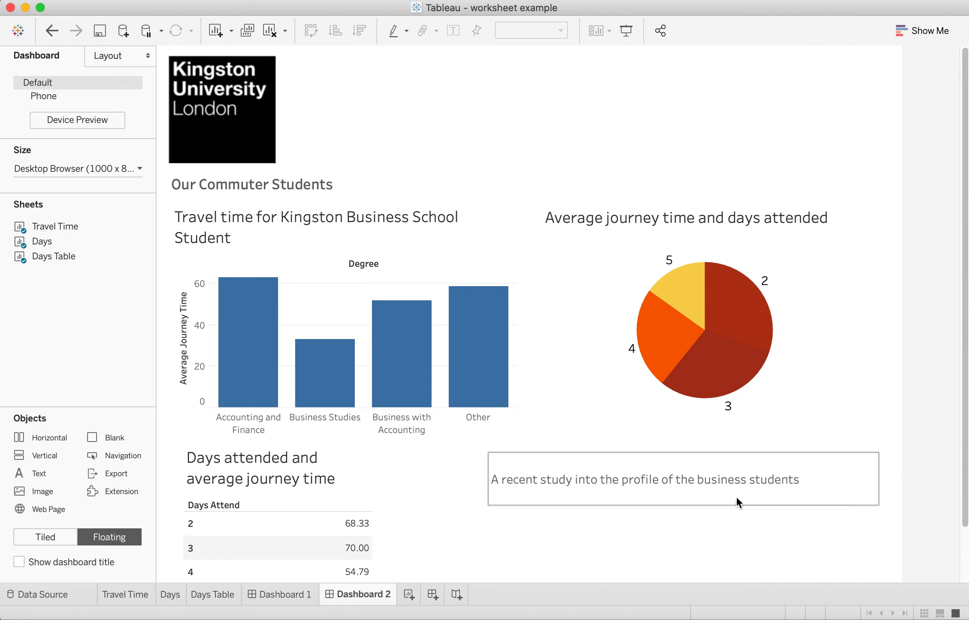
{"action": "left_click", "coordinate": [730, 487]}
{"action": "left_click_drag", "start_coordinate": [780, 507], "coordinate": [780, 481]}
{"action": "left_click_drag", "start_coordinate": [684, 450], "coordinate": [362, 192]}
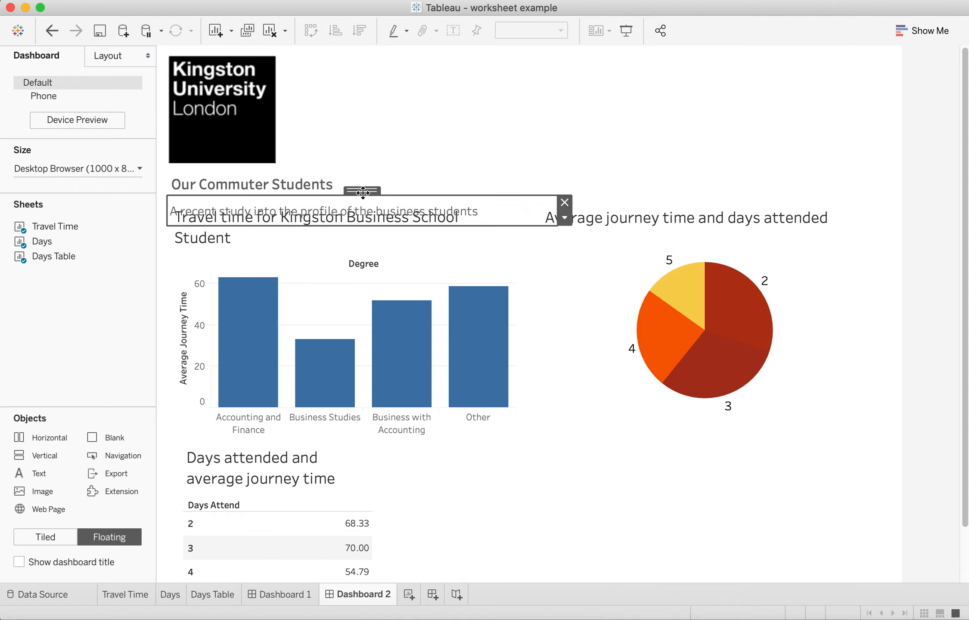
{"action": "left_click", "coordinate": [676, 462]}
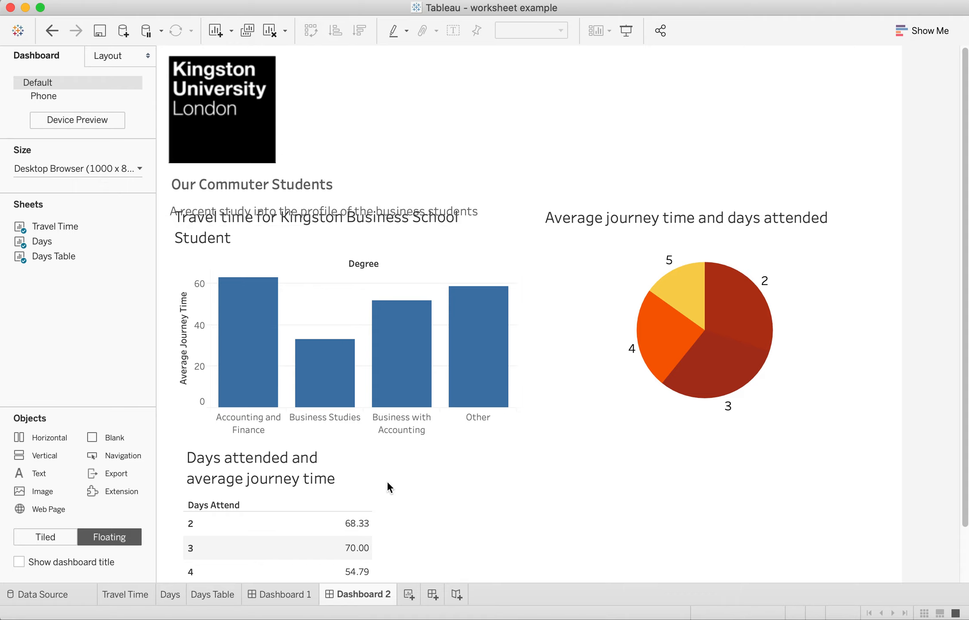
Step: Move the Days Table and the Travel Time chart down so that the chart title clears the study text
{"action": "left_click", "coordinate": [349, 474]}
{"action": "left_click_drag", "start_coordinate": [286, 440], "coordinate": [287, 475]}
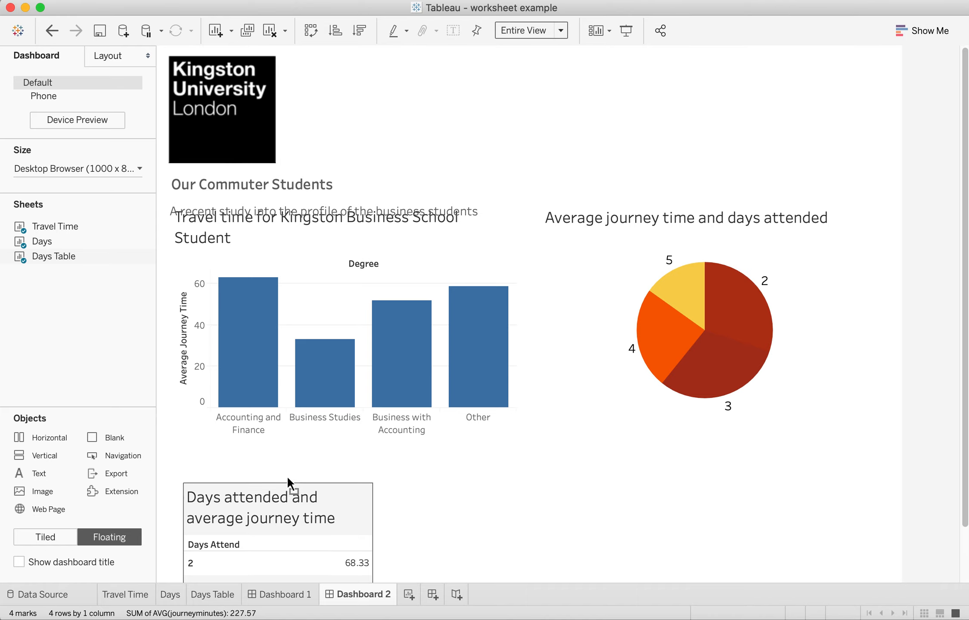
{"action": "left_click", "coordinate": [375, 385]}
{"action": "left_click_drag", "start_coordinate": [352, 191], "coordinate": [349, 221]}
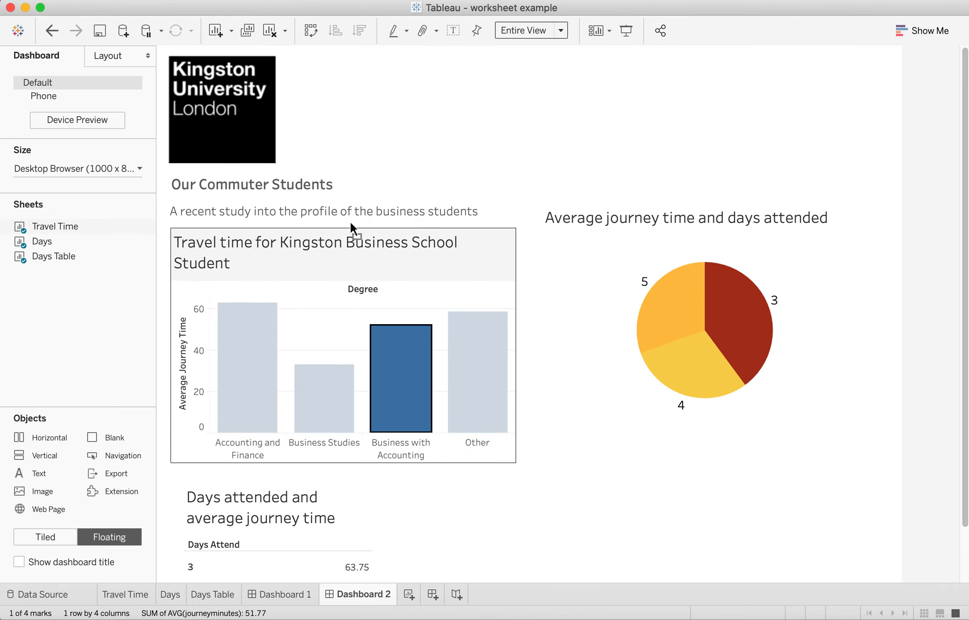
Step: Move the Days pie chart down to line up with the Travel Time chart, and deselect it
{"action": "left_click", "coordinate": [676, 258]}
{"action": "left_click_drag", "start_coordinate": [700, 204], "coordinate": [696, 221]}
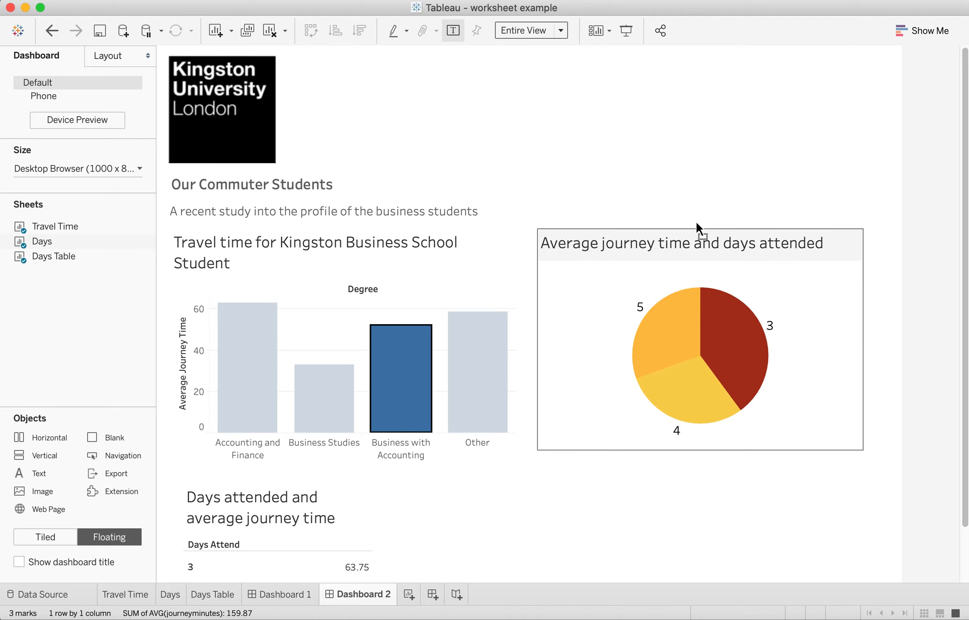
{"action": "scroll", "coordinate": [694, 411], "scroll_direction": "down", "scroll_amount": 3}
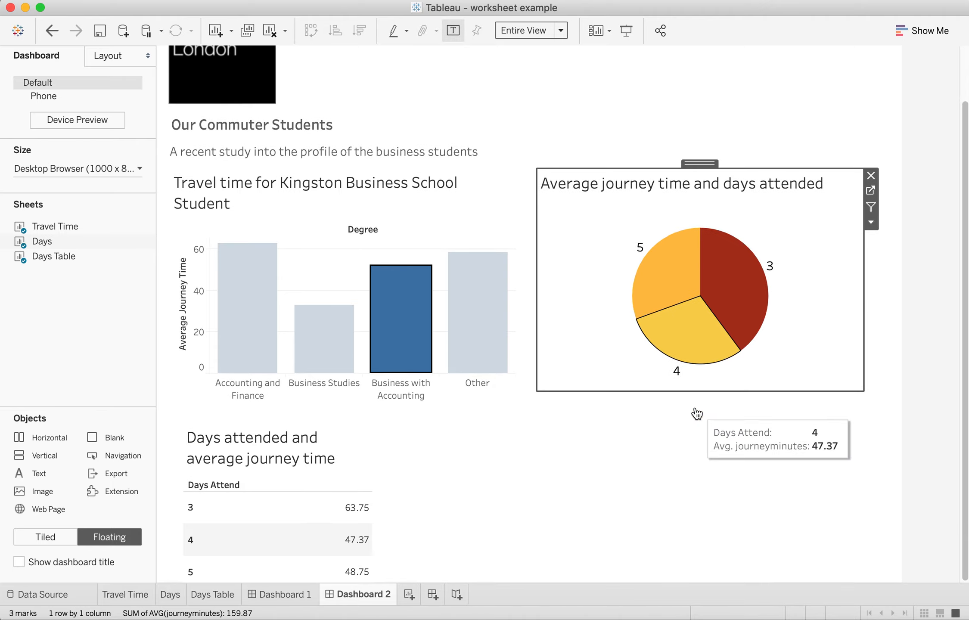
{"action": "left_click", "coordinate": [630, 502]}
{"action": "scroll", "coordinate": [618, 98], "scroll_direction": "up", "scroll_amount": 3}
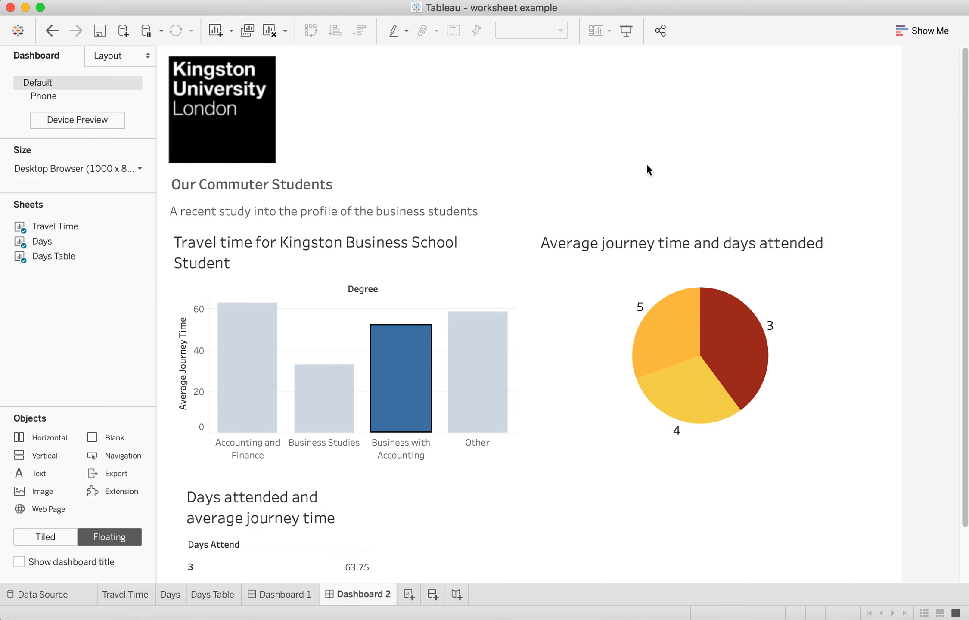